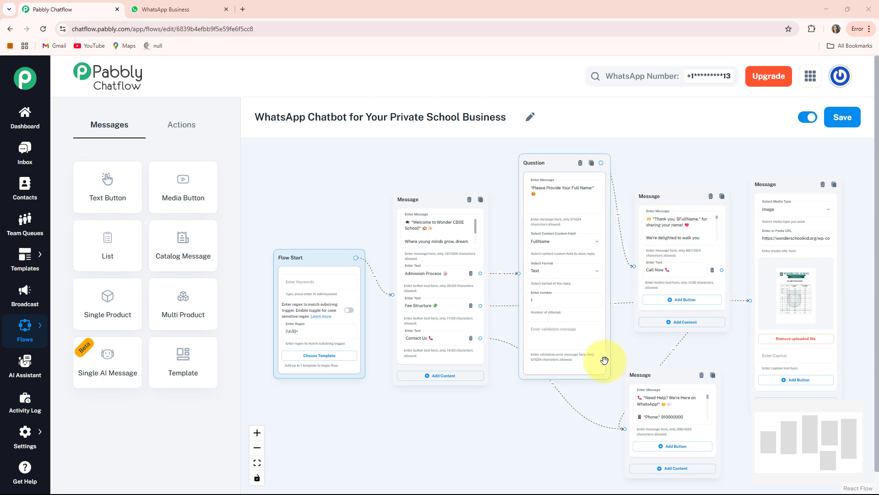
Switch to WhatsApp Business, send "Hi" in the Private School chat and choose the Fee Structure reply
click(174, 2)
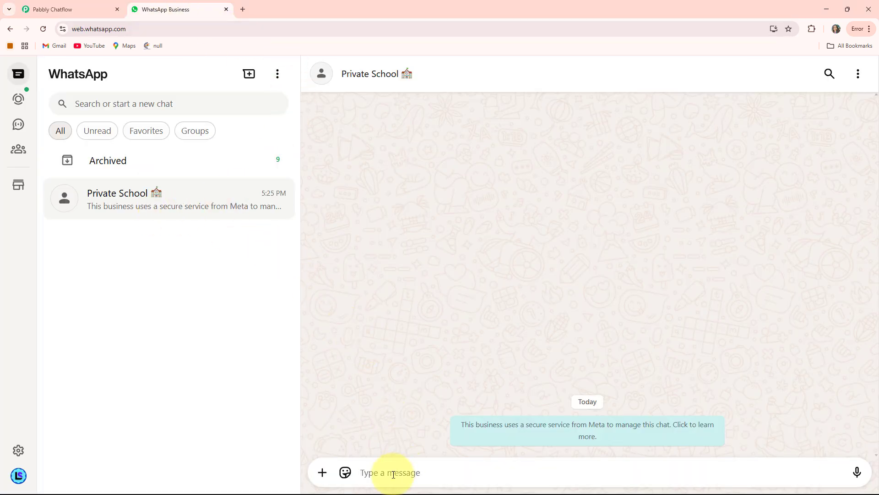
text(Hi)
key(Return)
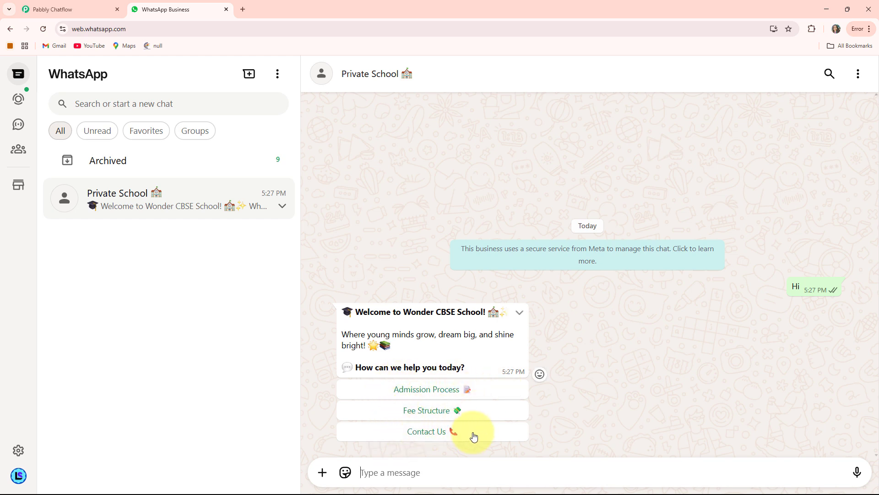
click(432, 414)
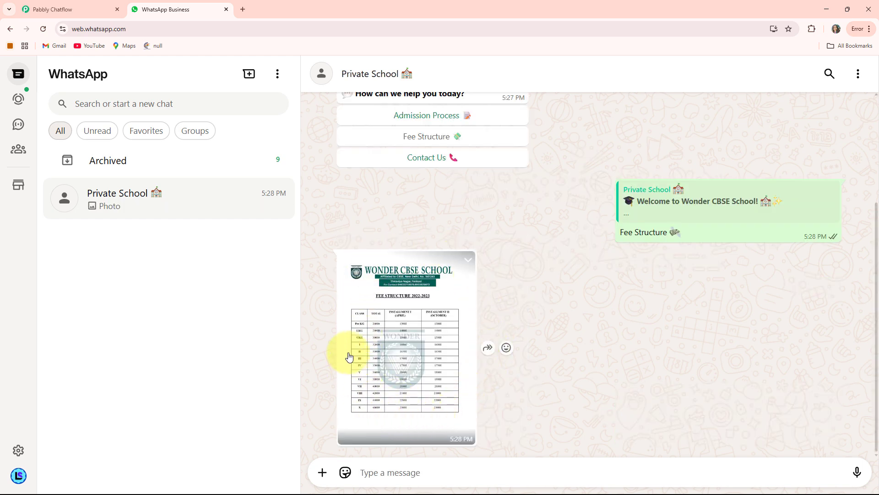
Choose the Admission Process option in the welcome message and answer the chatbot's question with the full name
scroll(439, 314, up, 2)
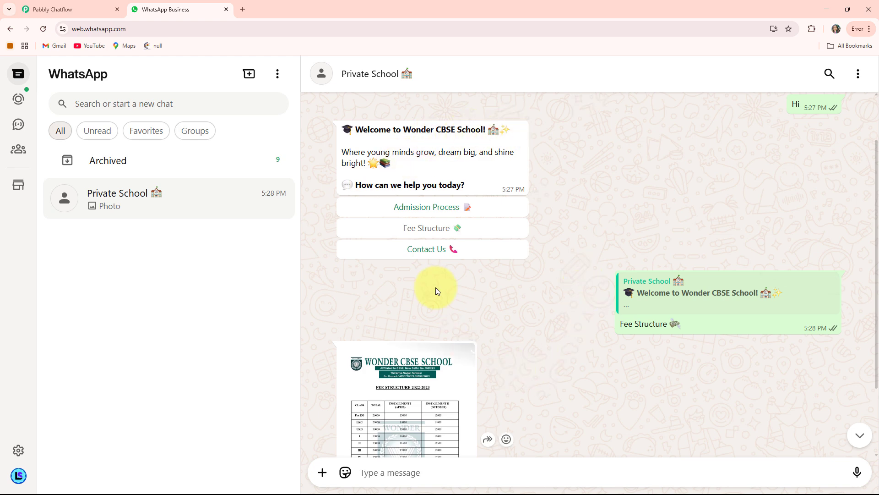
click(442, 206)
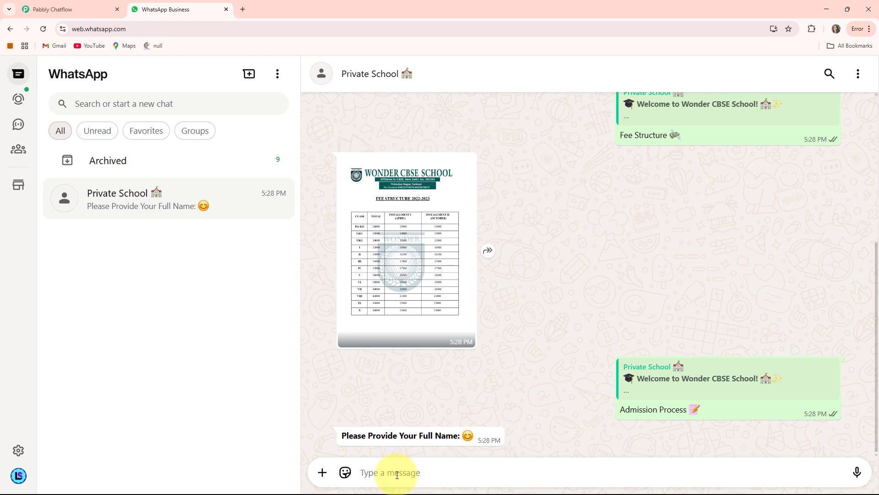
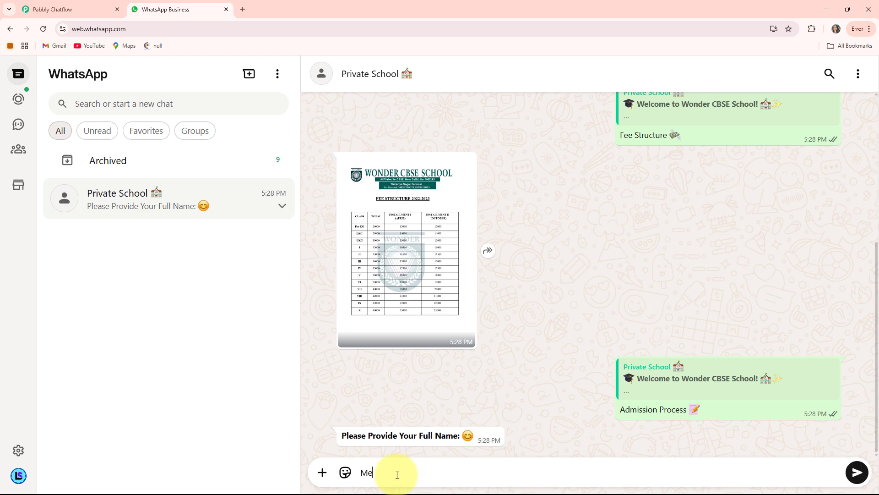
key(Return)
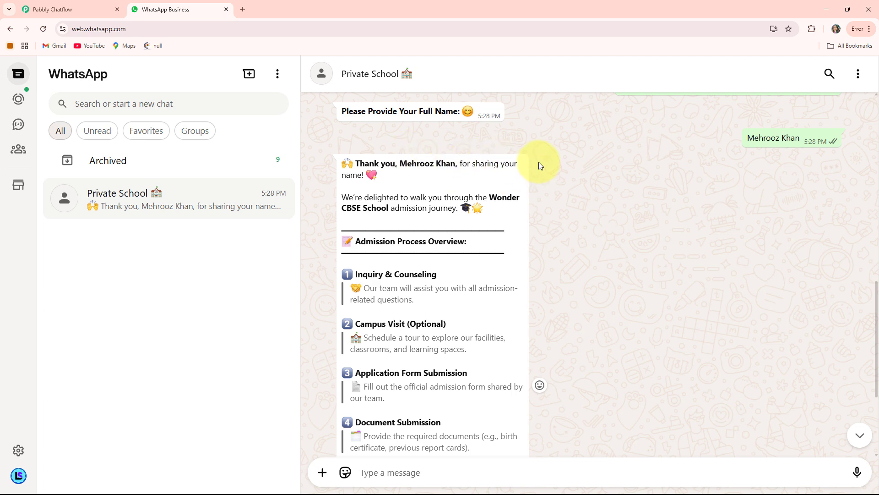
Read through the admission process overview and choose its Call Now reply
scroll(465, 222, down, 1)
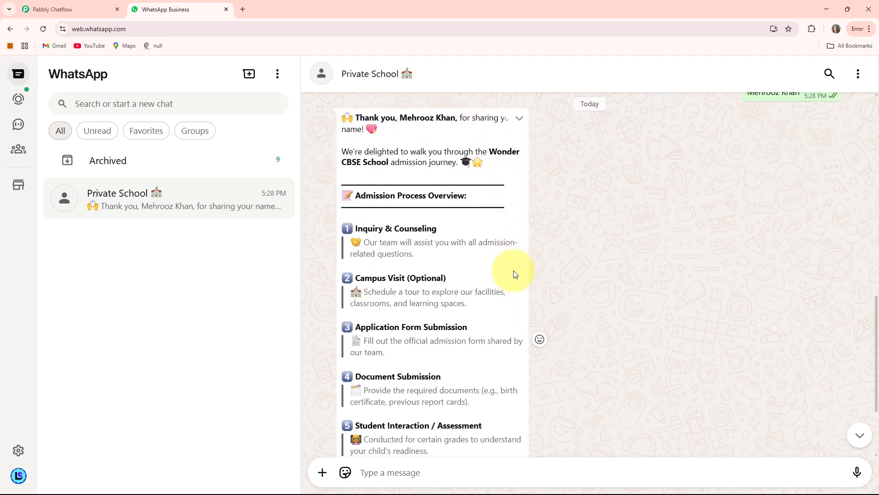
scroll(418, 377, down, 3)
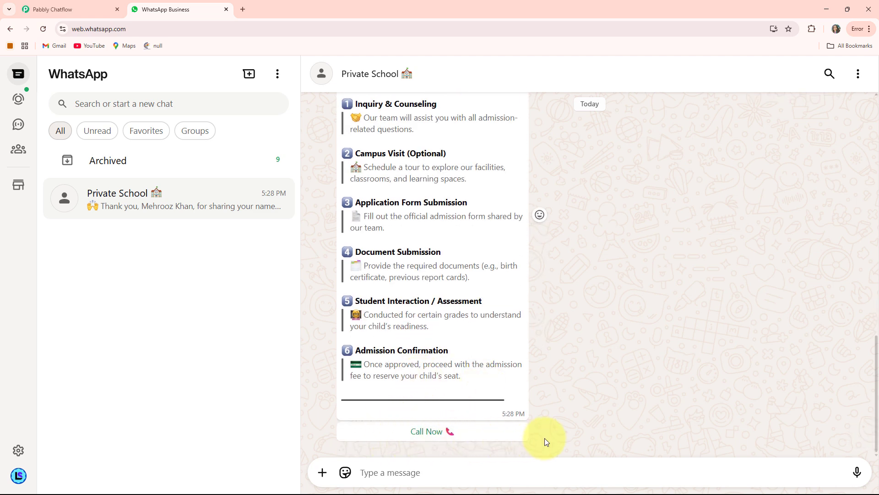
click(447, 432)
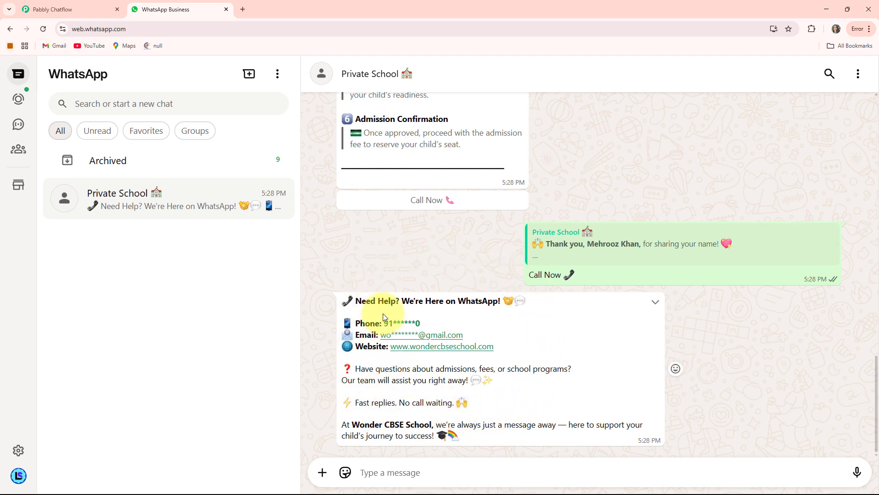
Review the chatbot conversation, including the fee structure image, the name question and the admission process reply
scroll(490, 212, up, 5)
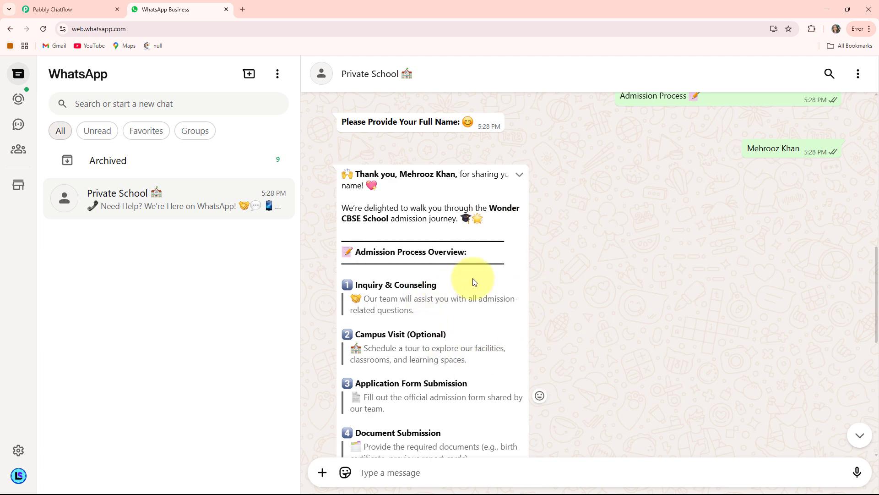
scroll(543, 330, up, 1)
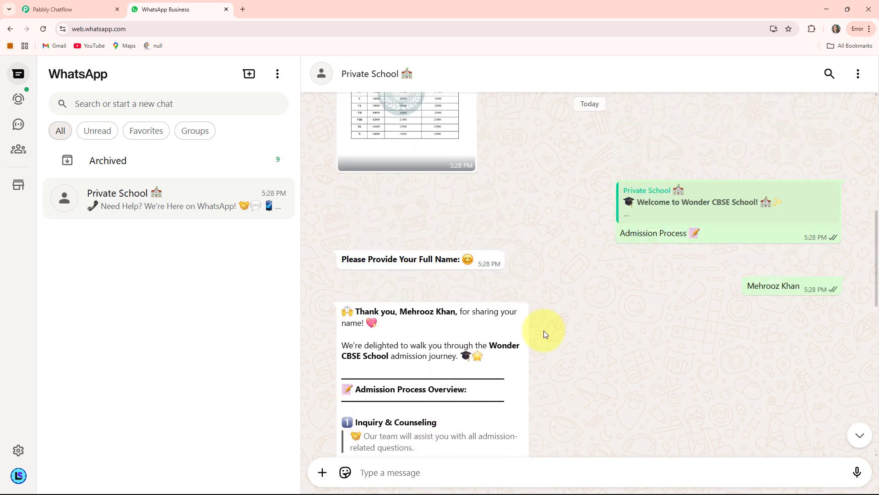
scroll(543, 331, up, 3)
scroll(544, 331, down, 3)
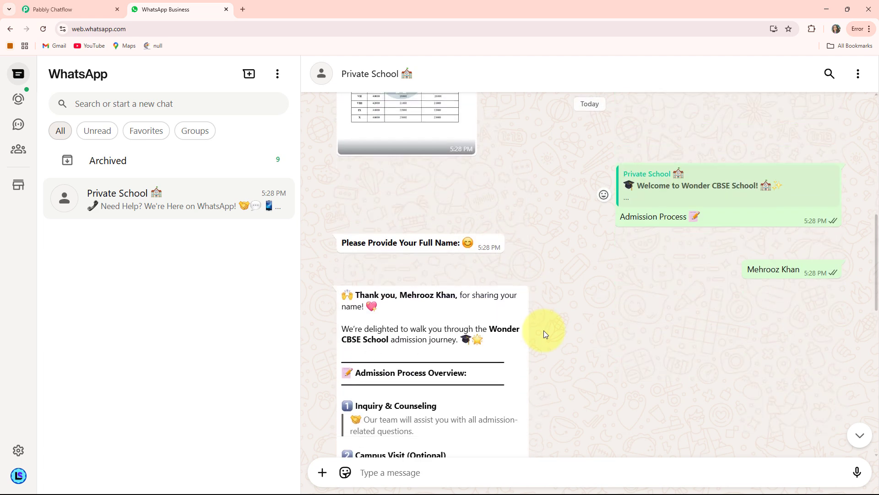
scroll(543, 330, down, 3)
scroll(543, 331, up, 7)
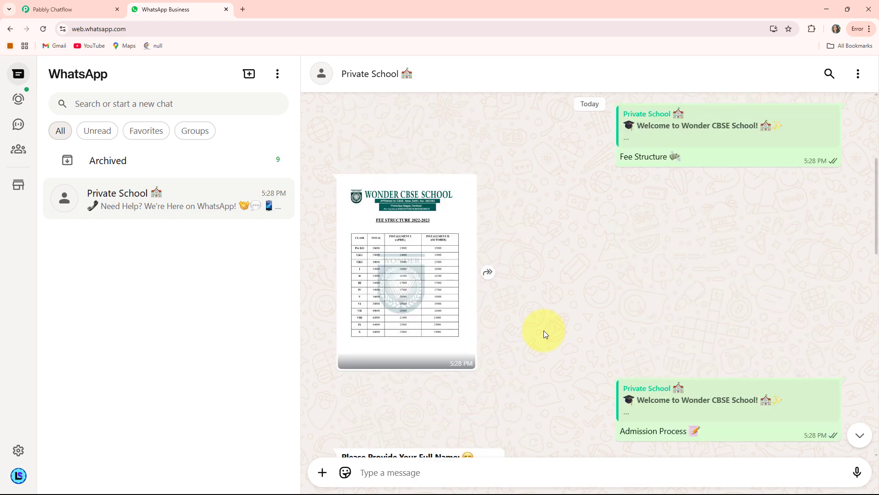
scroll(543, 330, up, 5)
scroll(543, 331, down, 4)
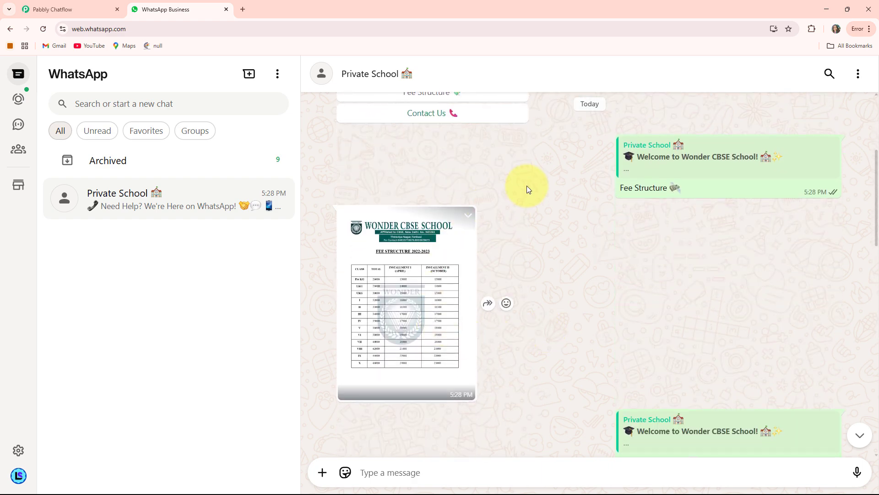
scroll(657, 286, down, 5)
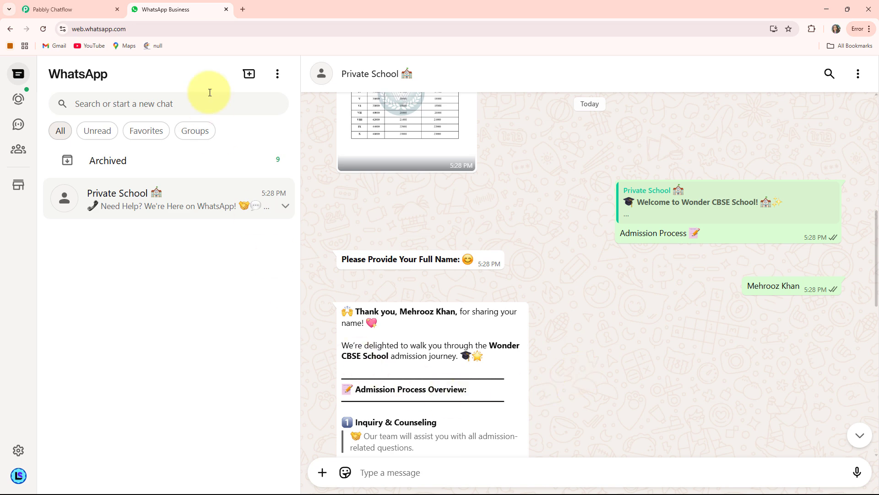
Open pabbly.com/chatflow in a new browser tab
click(243, 9)
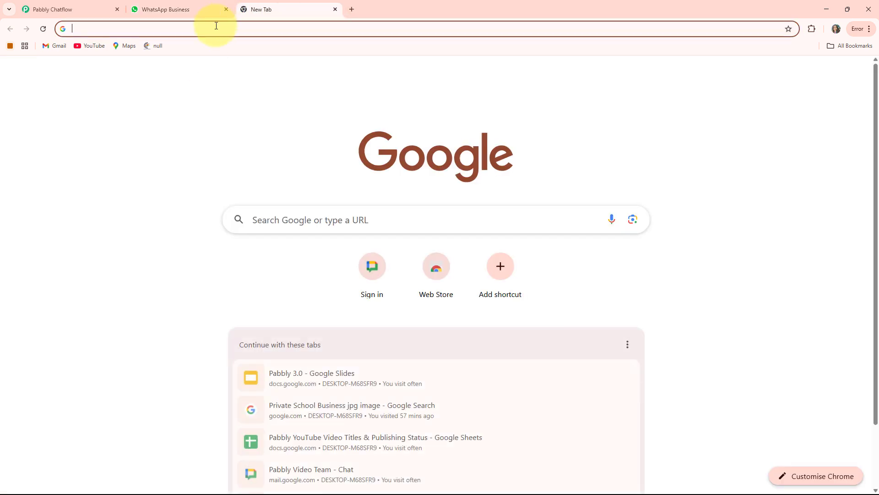
click(188, 34)
text(pabbly.com/chatflow)
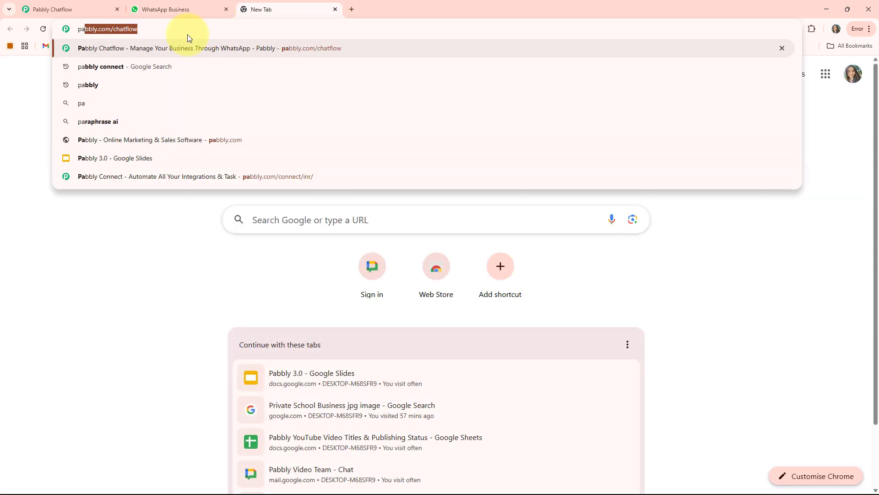
key(Right)
key(Return)
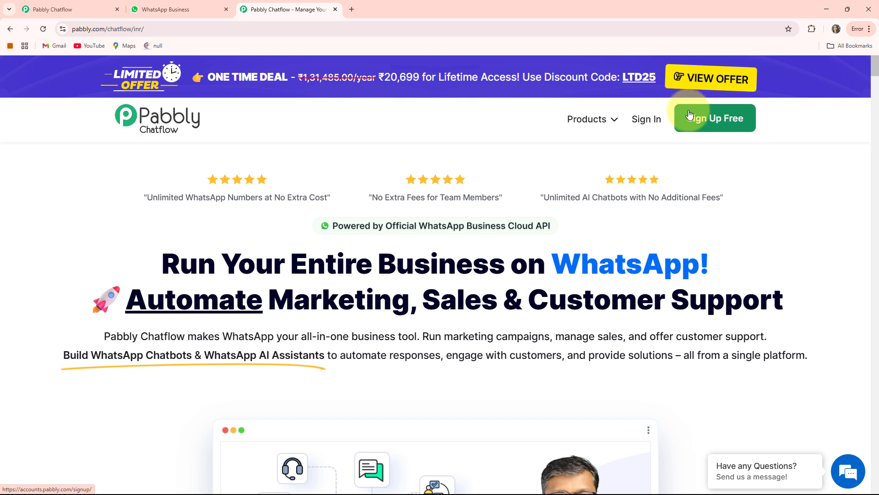
Sign in to the Pabbly account and access Pabbly Chatflow from the list of all apps
click(657, 122)
scroll(312, 174, down, 2)
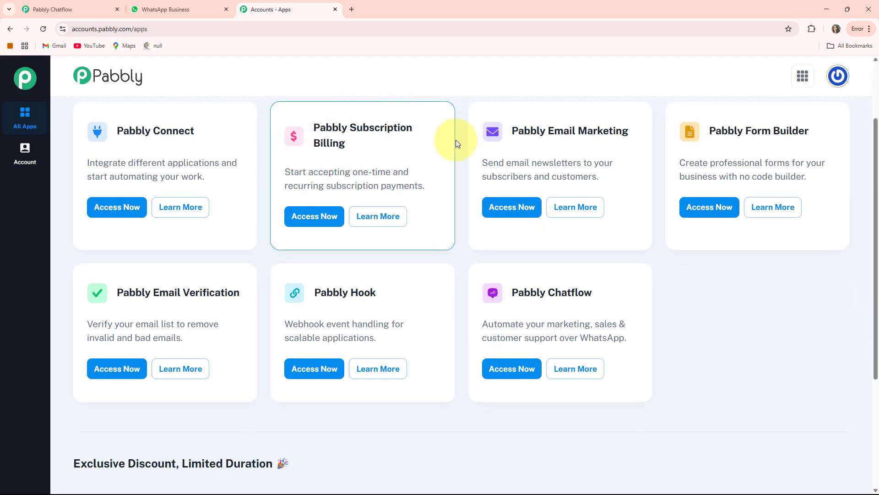
scroll(514, 235, up, 2)
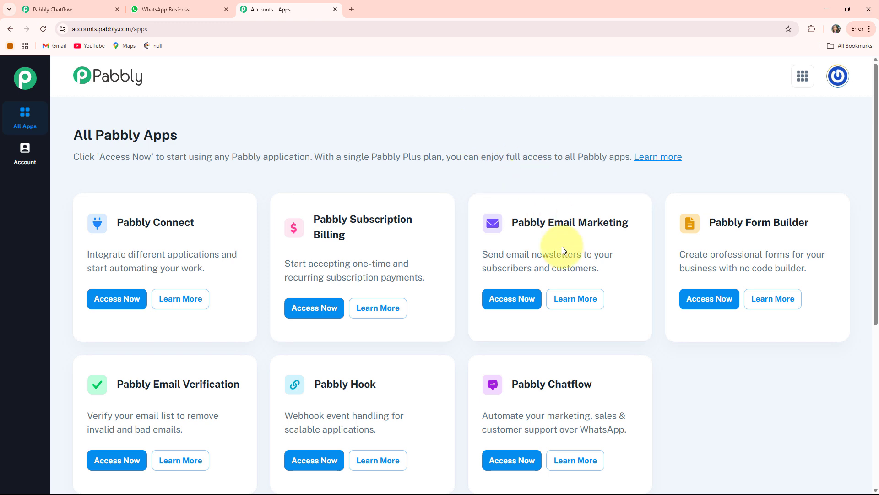
scroll(348, 226, down, 2)
scroll(341, 248, up, 1)
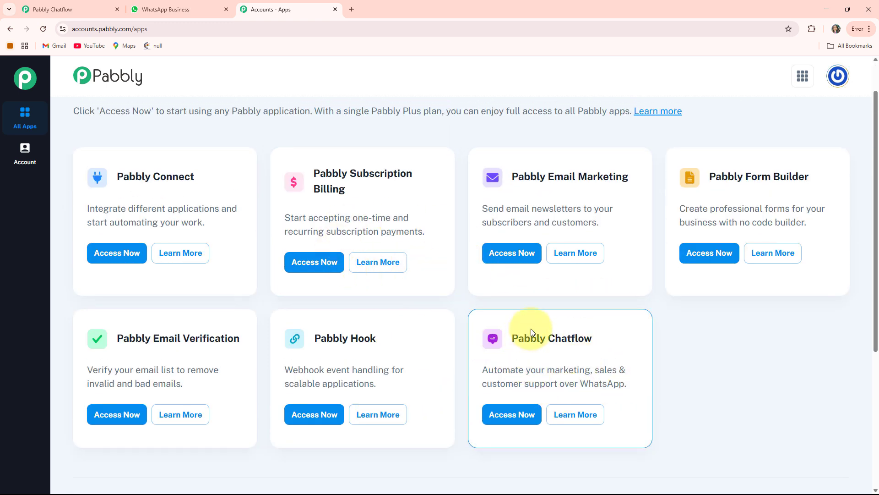
click(515, 414)
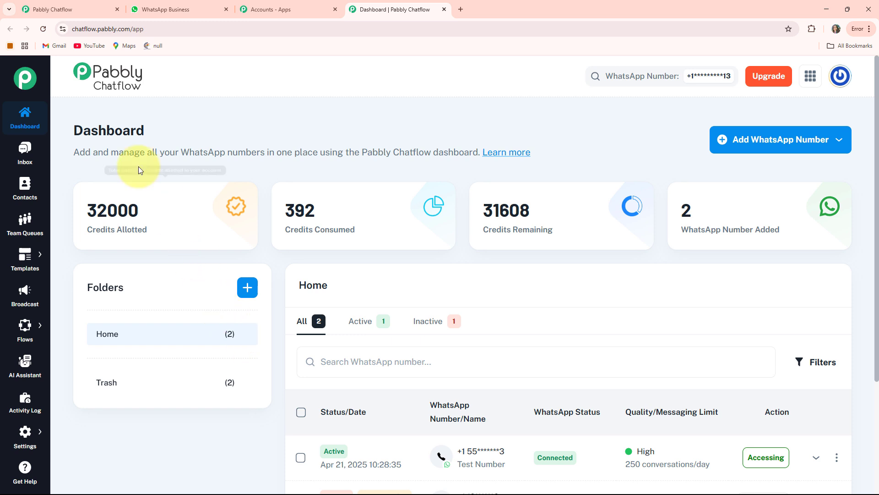
Examine the allotted, consumed and remaining credits on the dashboard
drag(85, 230, 145, 230)
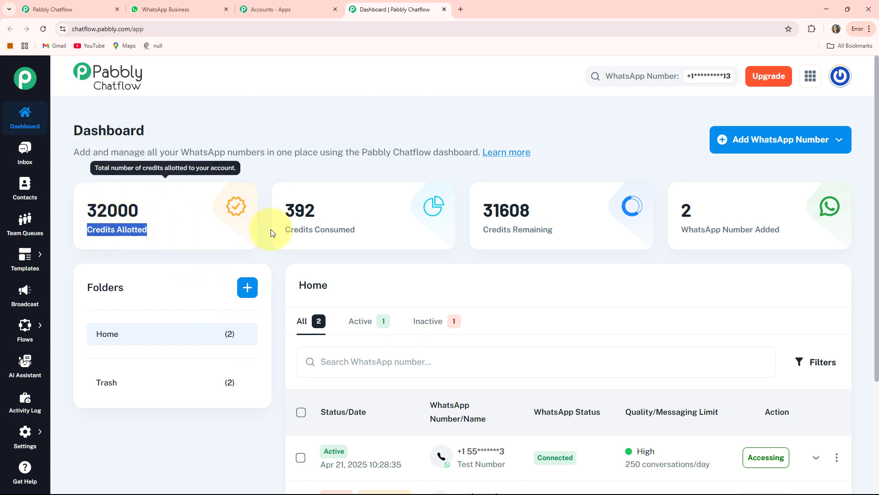
drag(290, 231, 382, 232)
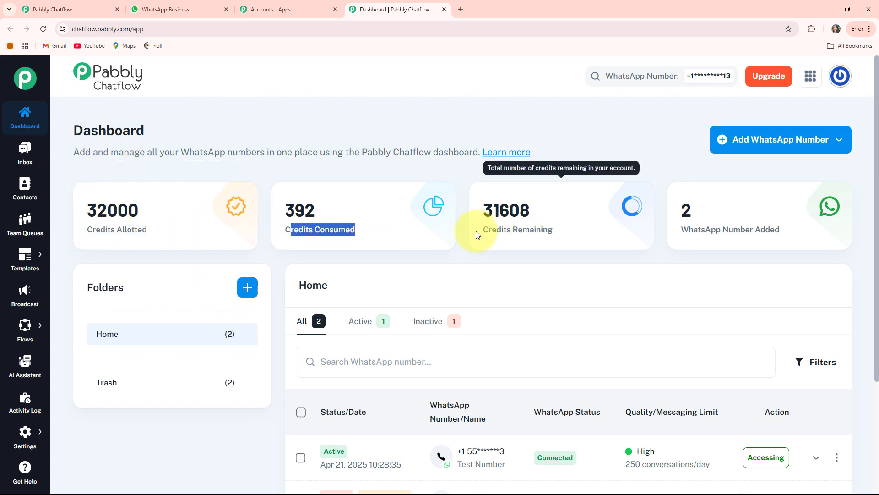
drag(476, 235, 634, 232)
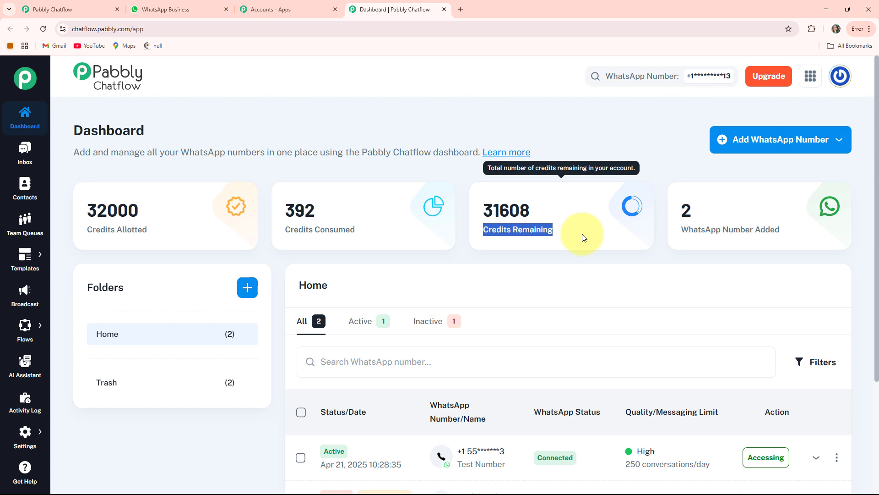
click(605, 155)
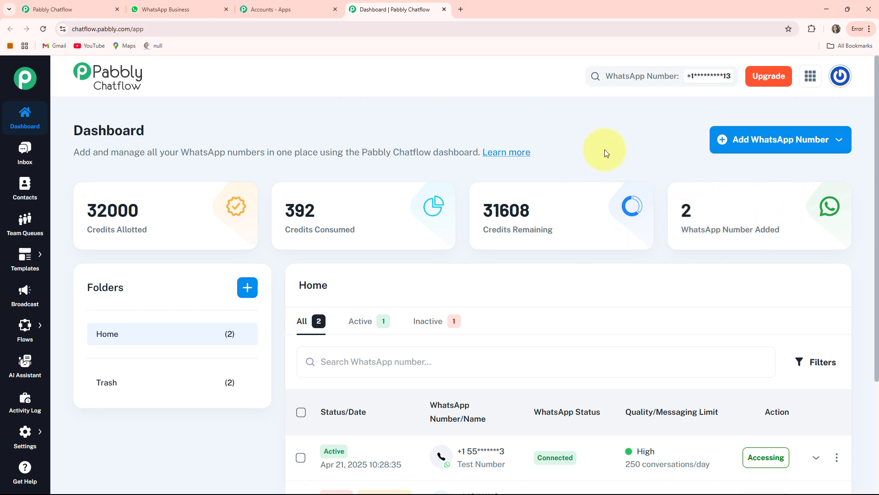
Examine the connection options for adding a WhatsApp number and the list of numbers already added
click(780, 149)
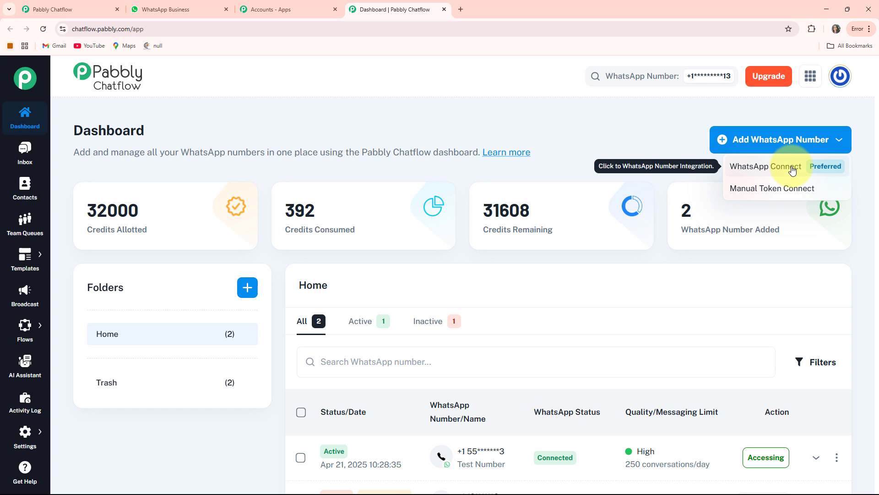
click(784, 196)
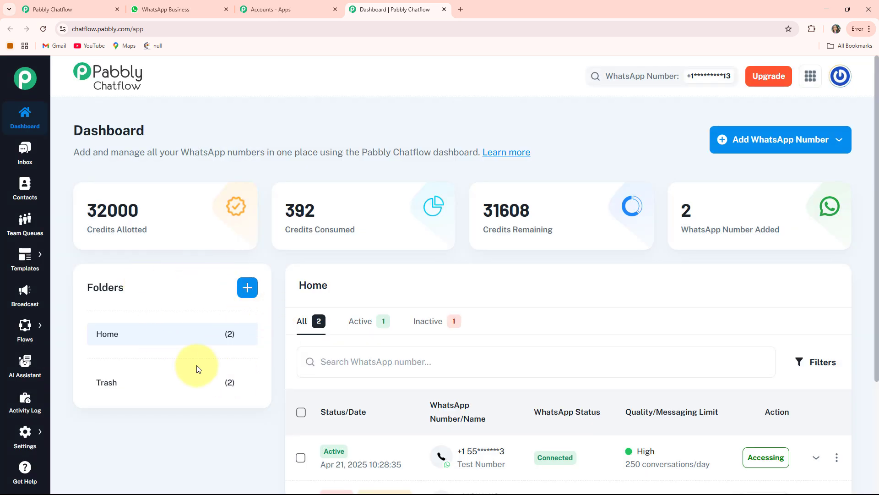
scroll(439, 298, down, 3)
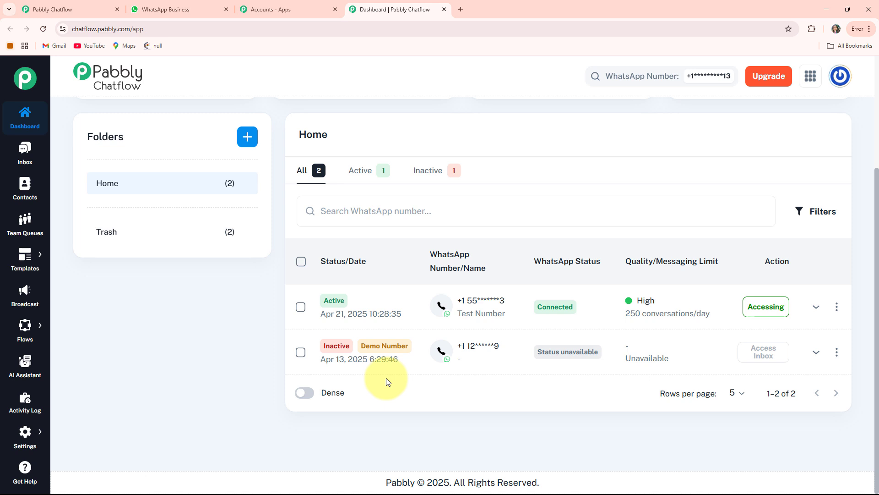
scroll(386, 380, up, 3)
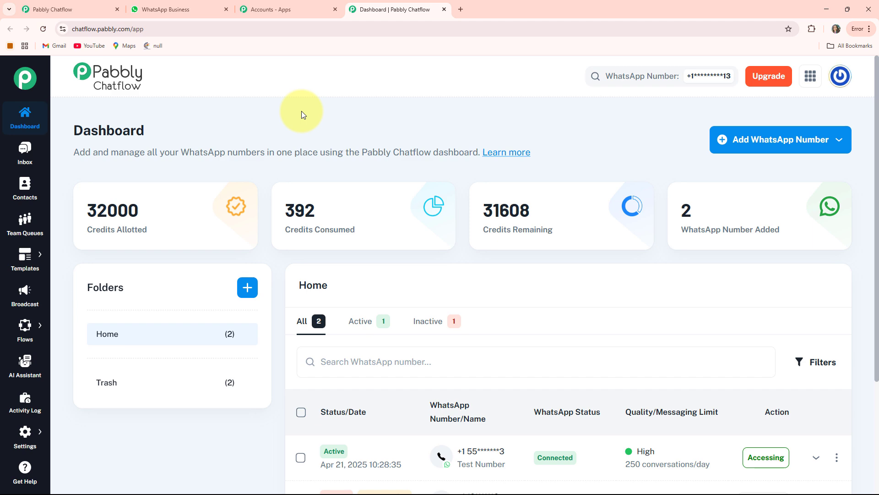
Look through the Inbox, Contacts and Team Queues pages
click(23, 151)
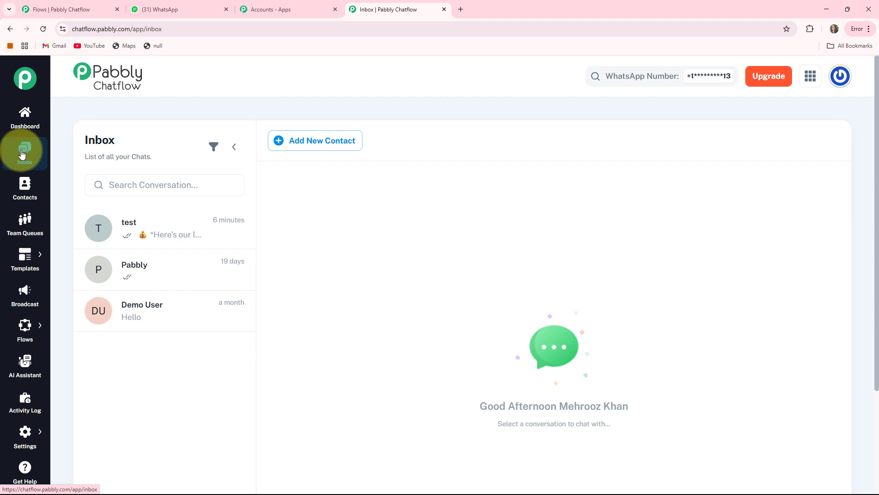
click(144, 236)
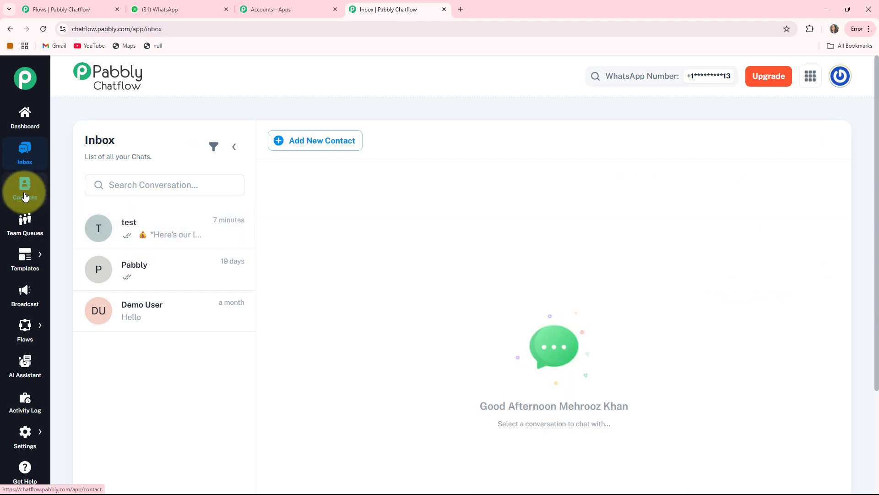
click(25, 196)
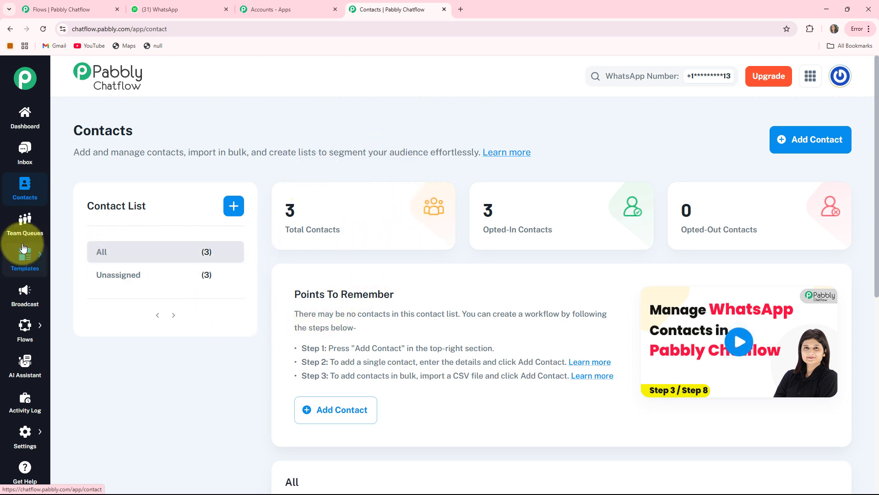
click(25, 225)
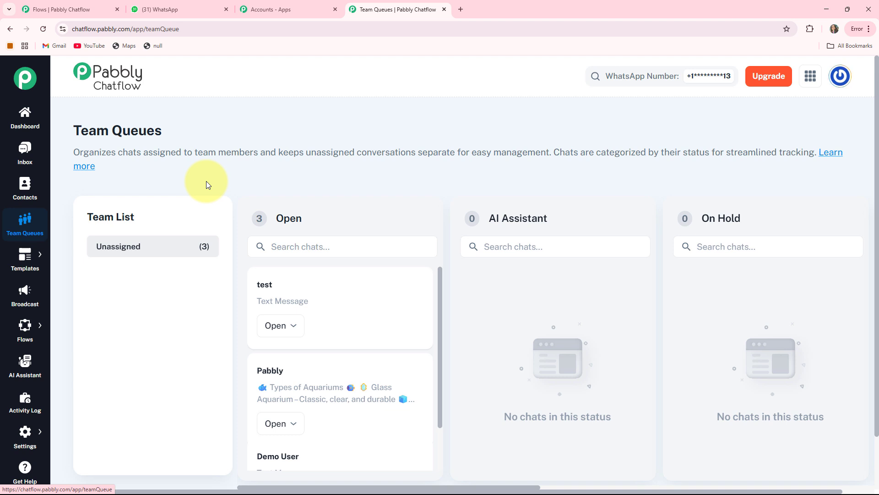
Look through the Templates, Broadcast, Flows, AI Assistant and Activity Log pages
mouse_move(25, 256)
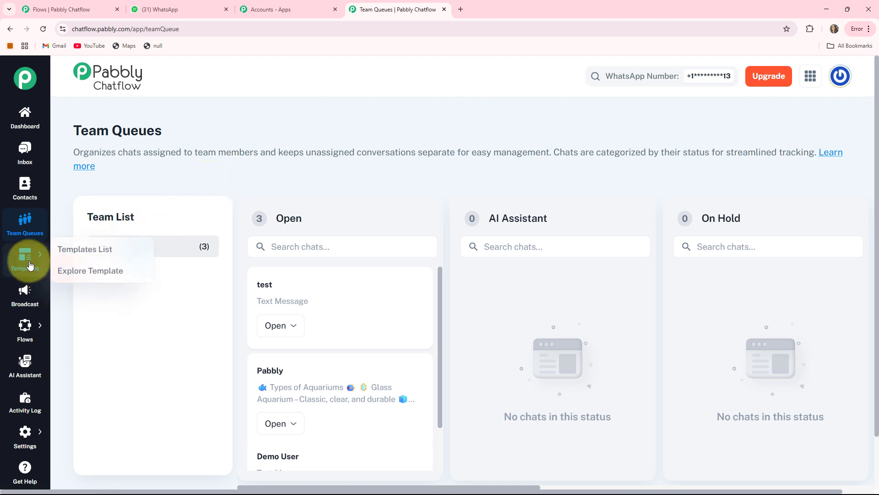
click(62, 259)
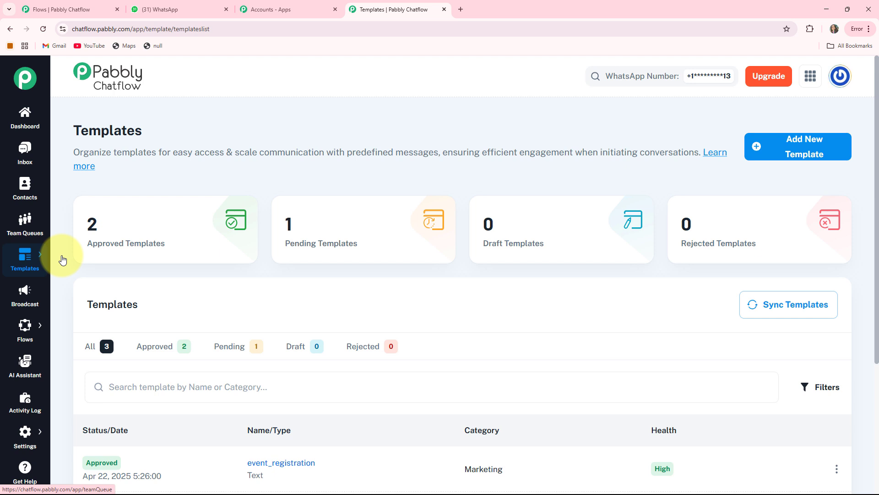
click(30, 294)
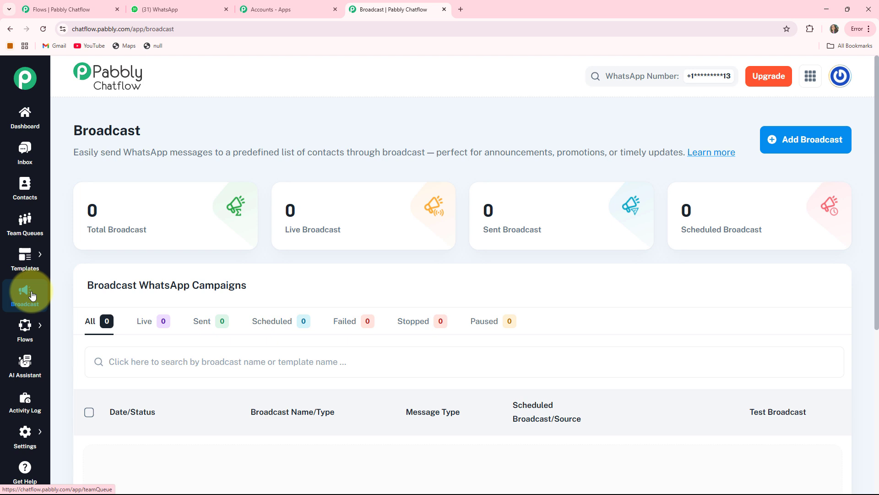
mouse_move(23, 331)
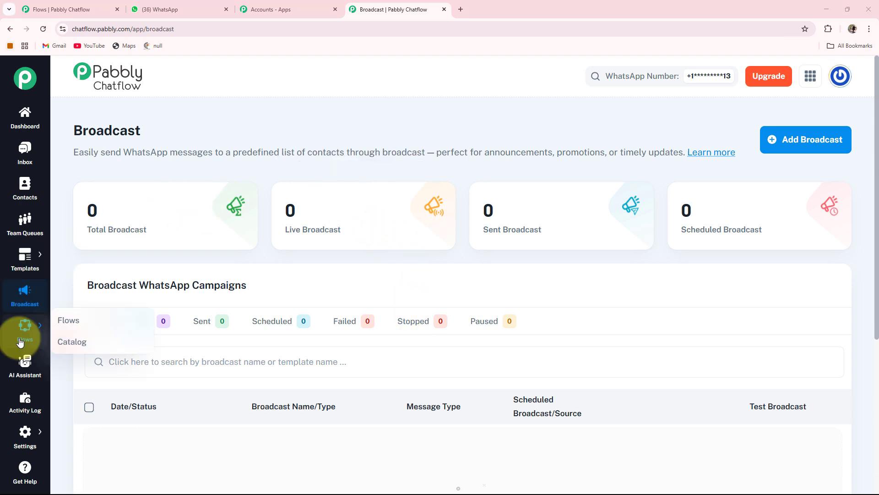
click(64, 321)
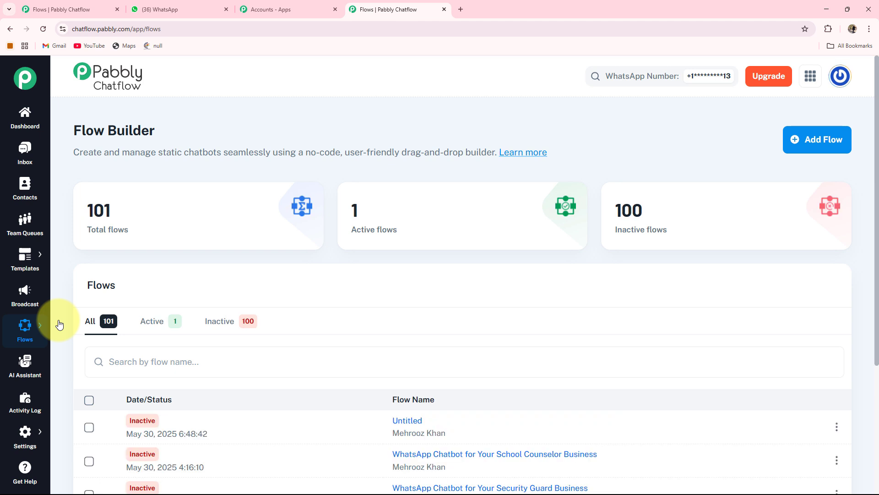
click(21, 366)
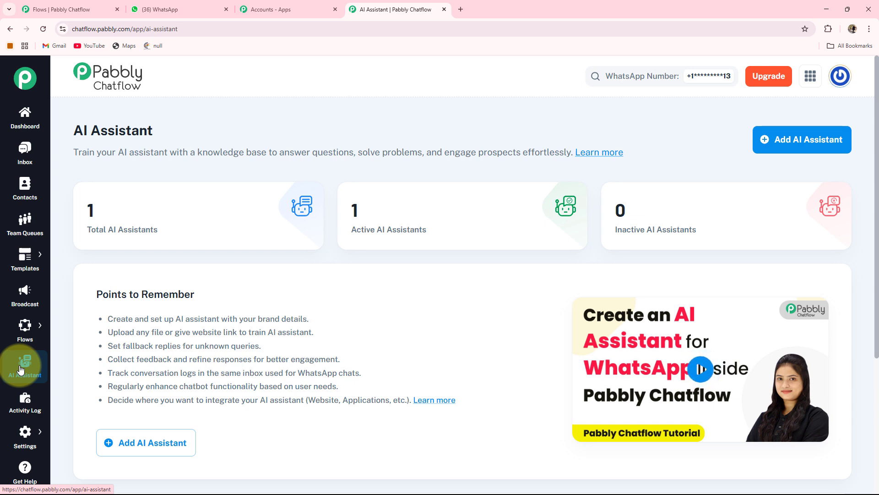
click(18, 410)
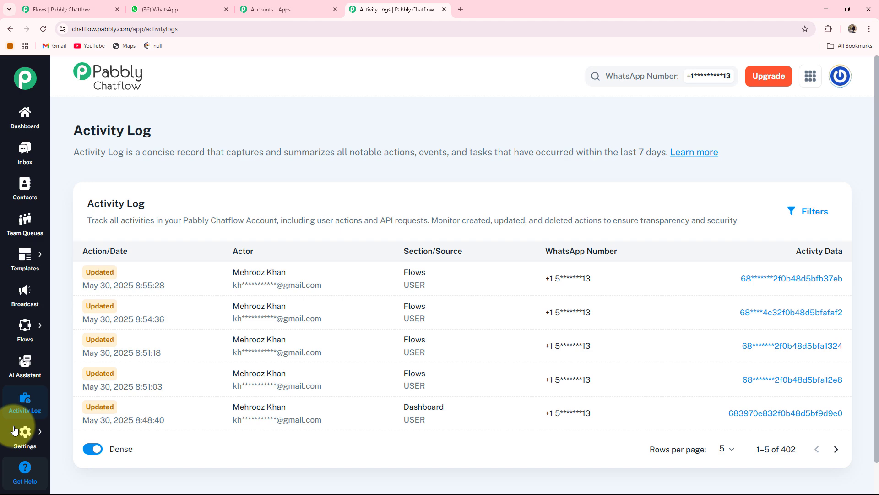
Create a new flow in the Flow Builder and name it "WhatsApp Chatbot for Your Private School Business"
mouse_move(25, 323)
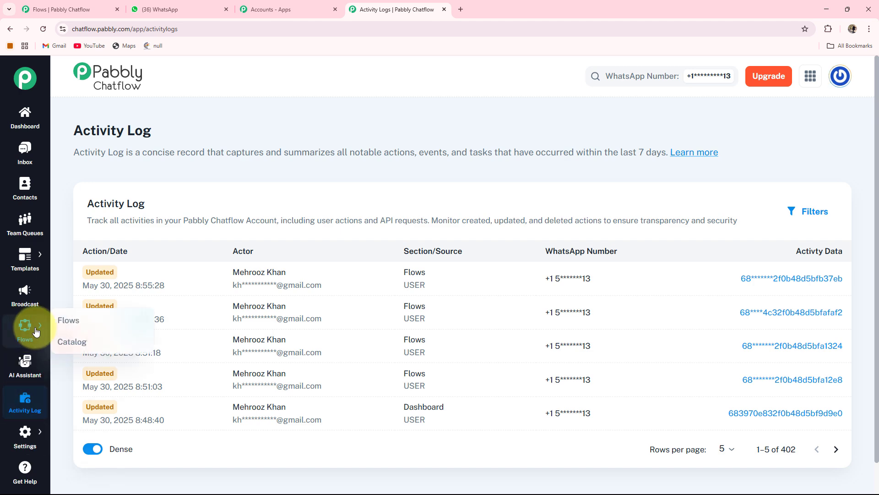
click(62, 321)
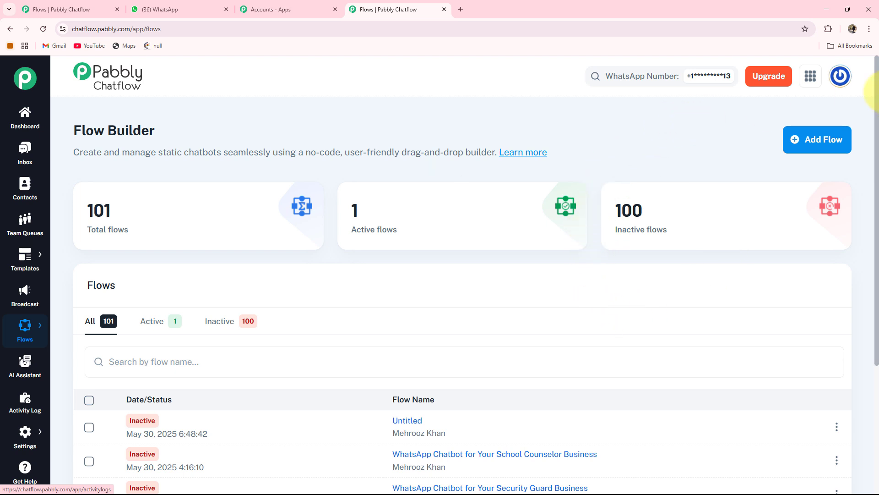
click(820, 144)
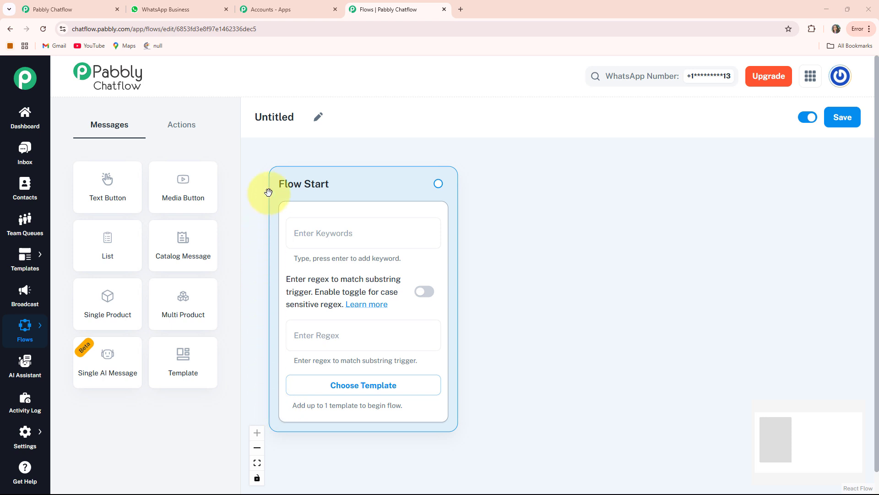
click(316, 116)
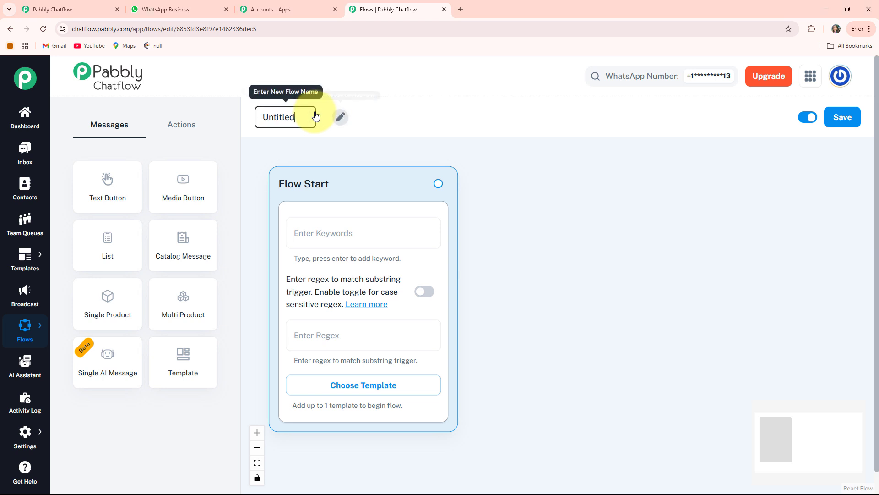
drag(298, 118, 255, 114)
text(WhatsApp Chatbot for Your Private School Business)
key(Return)
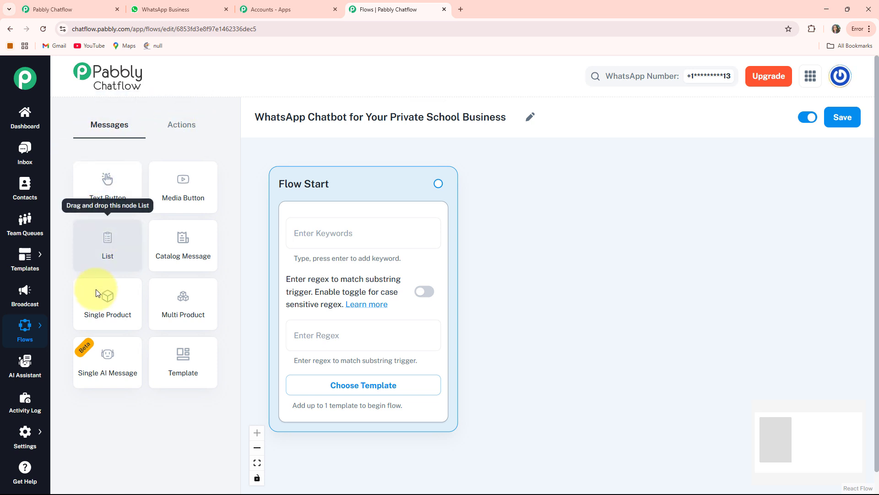
Review the available action and message components for the flow, and save the flow
click(181, 123)
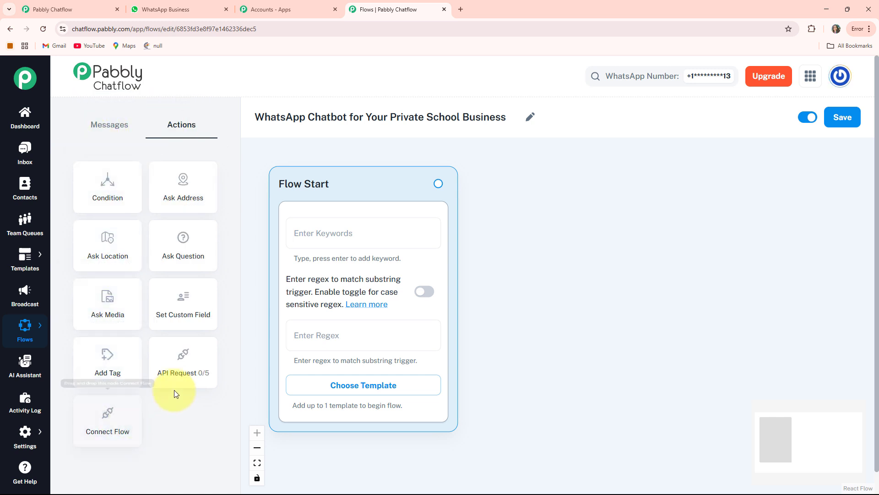
click(108, 124)
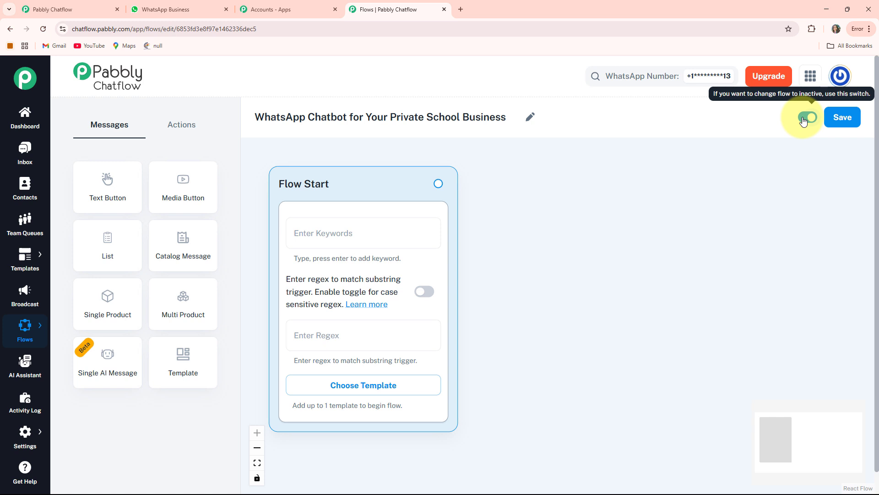
click(846, 117)
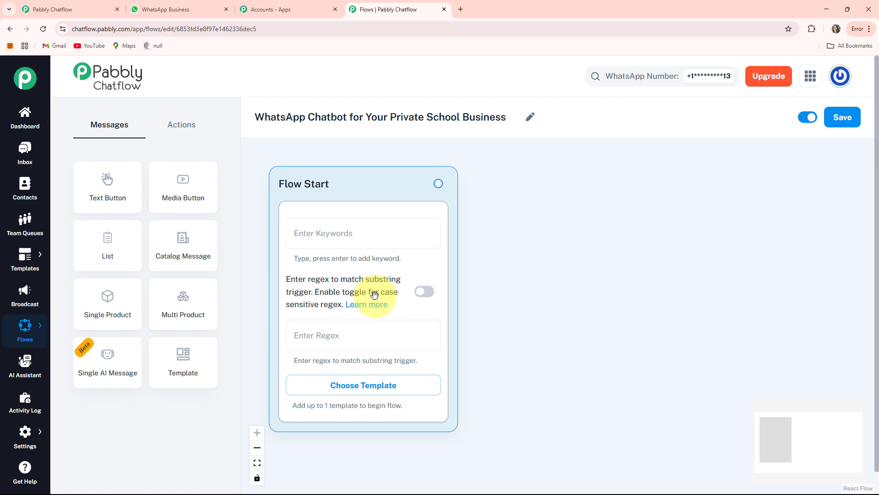
Examine the case-sensitive regex option and the approved templates offered for the Flow Start trigger
click(427, 292)
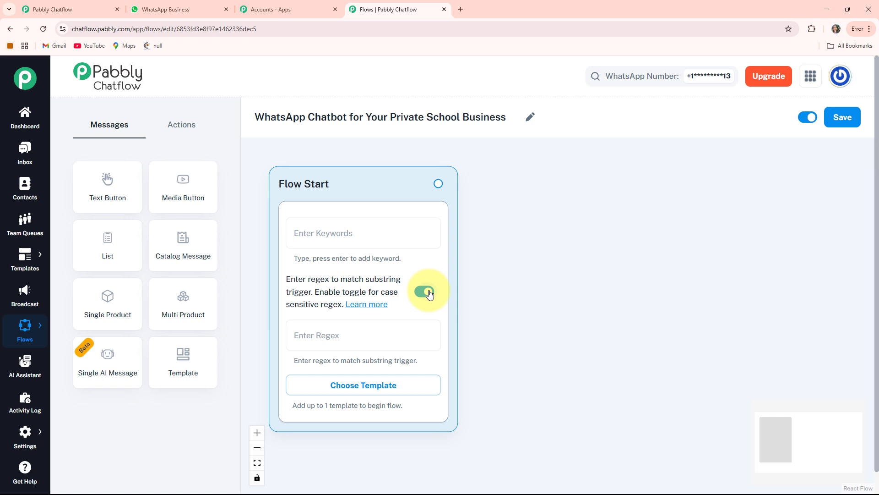
click(430, 293)
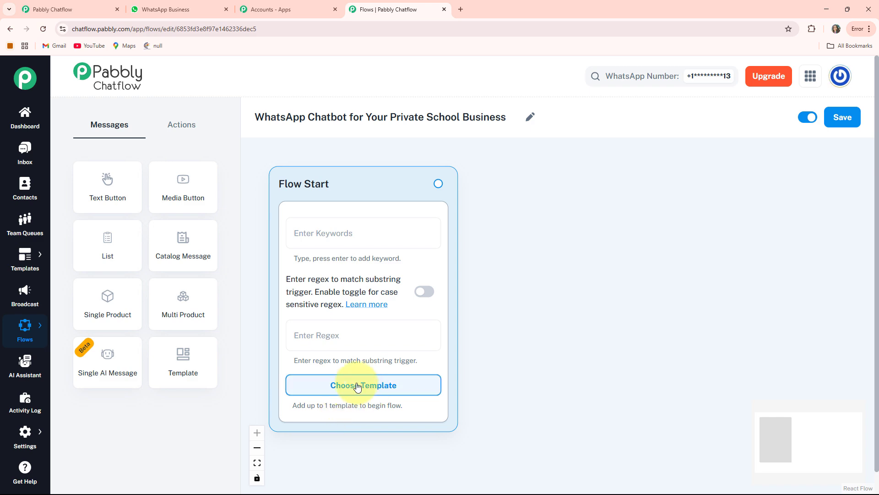
click(358, 387)
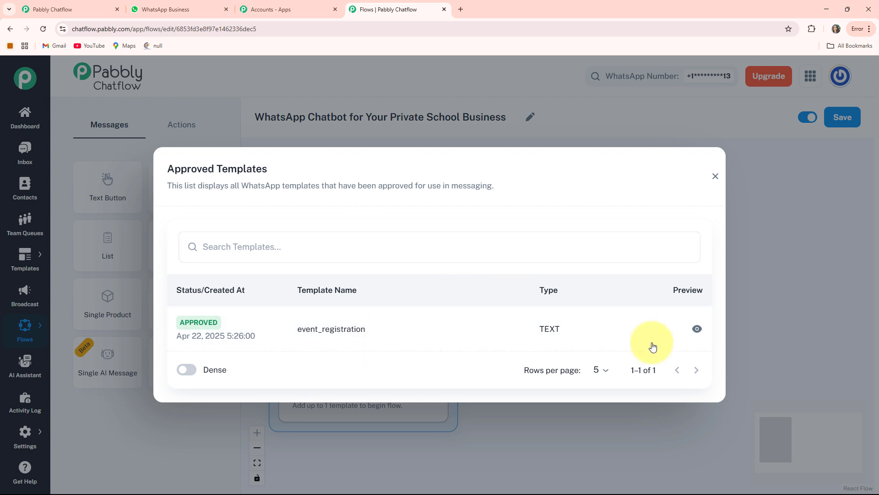
click(715, 176)
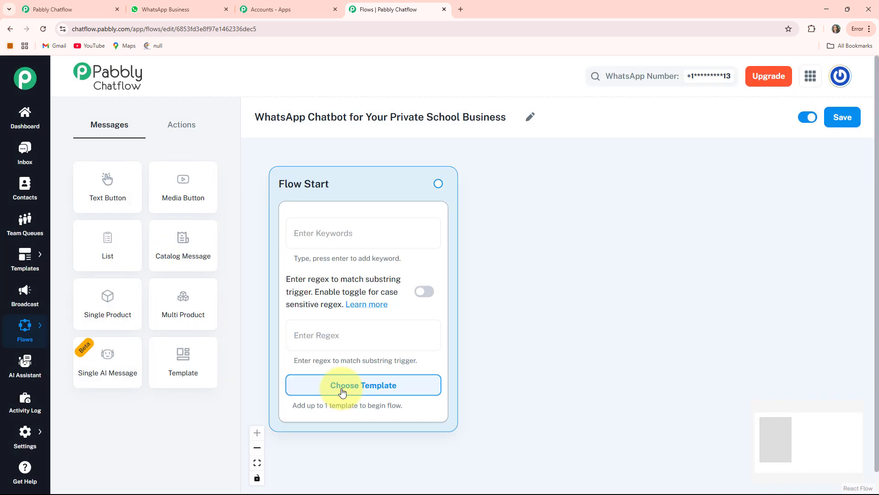
Set the Flow Start trigger's regex to [\s\S]+
click(310, 337)
text([\s\S]+)
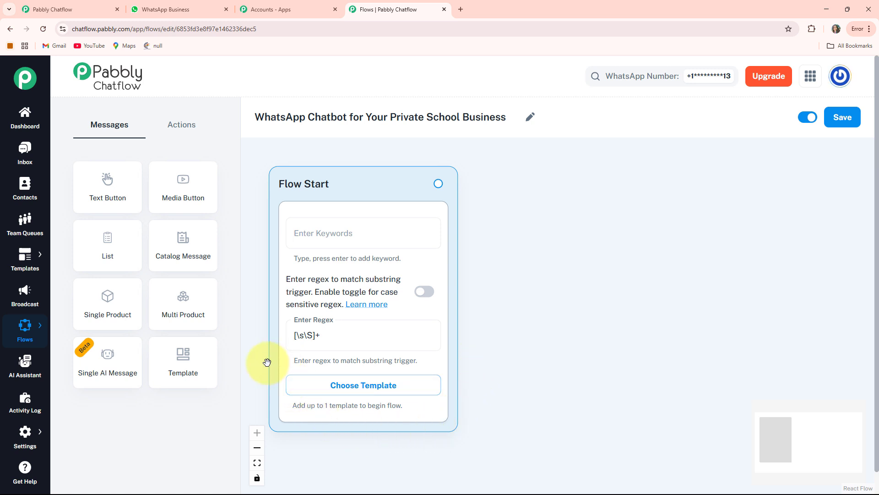
Add a Text Button message node beside Flow Start with the "Welcome to Wonder CBSE School!" greeting that ends "How can we help you today?"
click(109, 183)
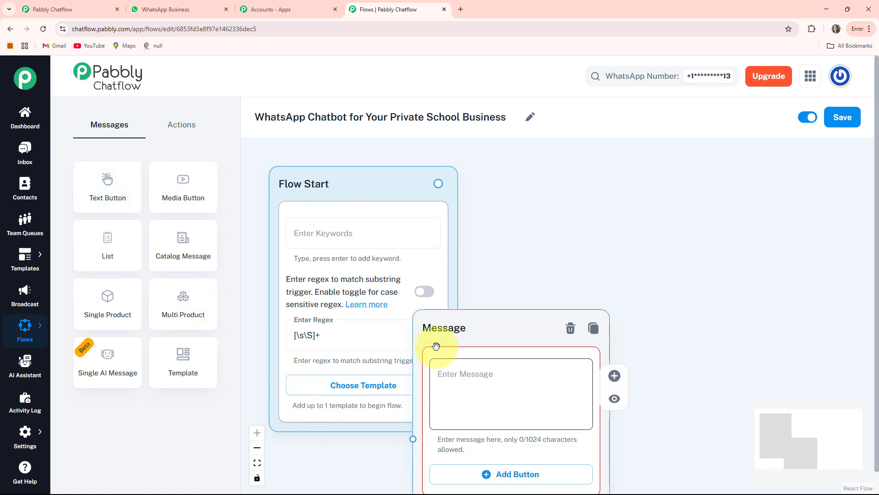
drag(446, 342, 530, 190)
drag(803, 253, 726, 263)
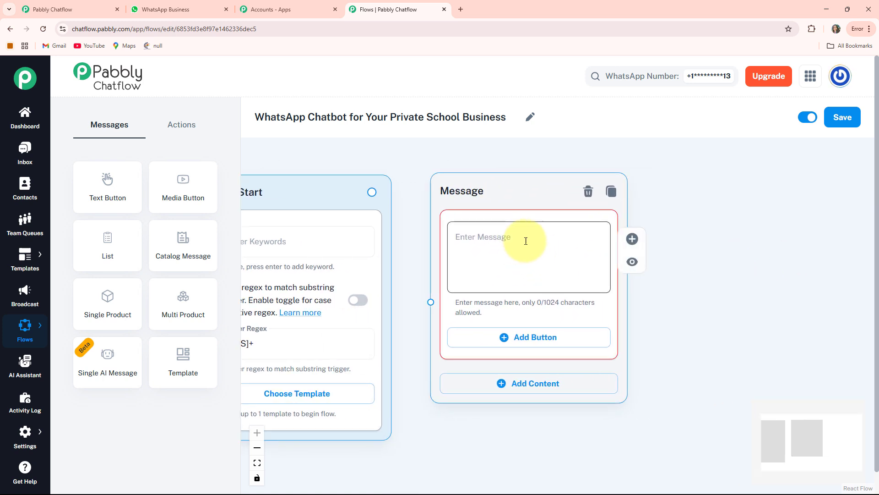
click(498, 242)
key(ctrl+v)
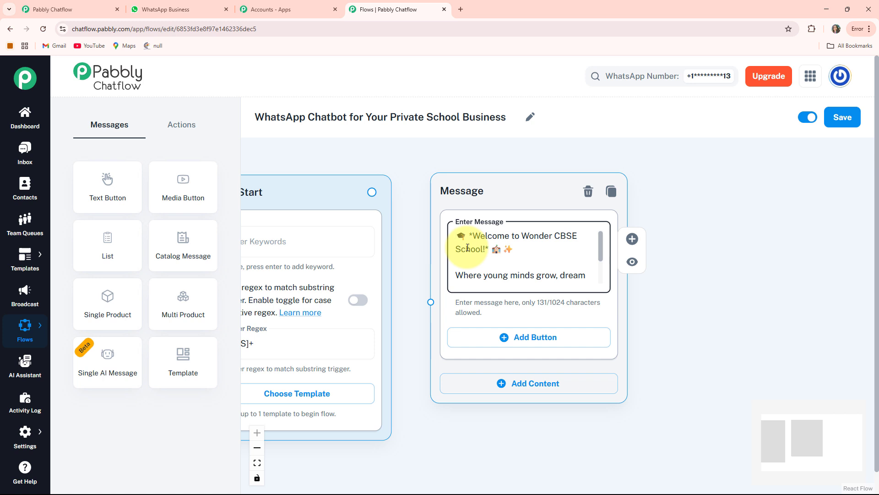
scroll(467, 248, down, 2)
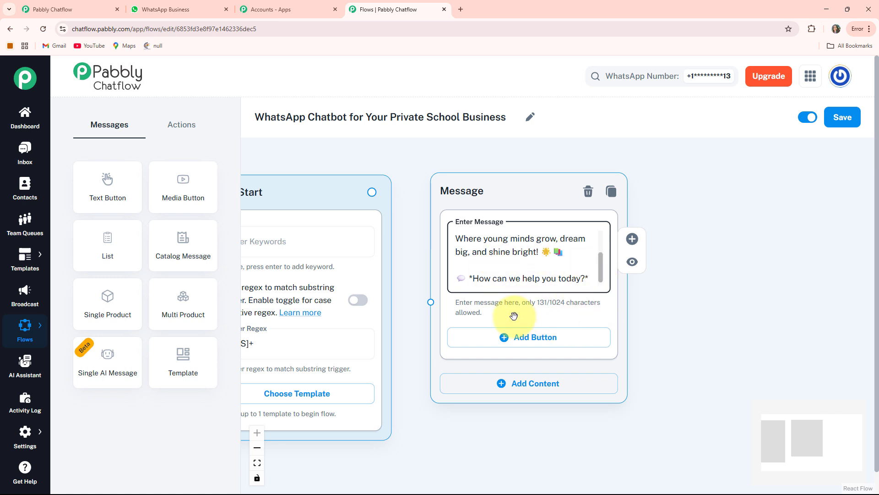
Add three buttons to the welcome message: "Admission Process 📝", "Fee Structure 💸" and "Contact Us 📞"
drag(700, 359, 690, 310)
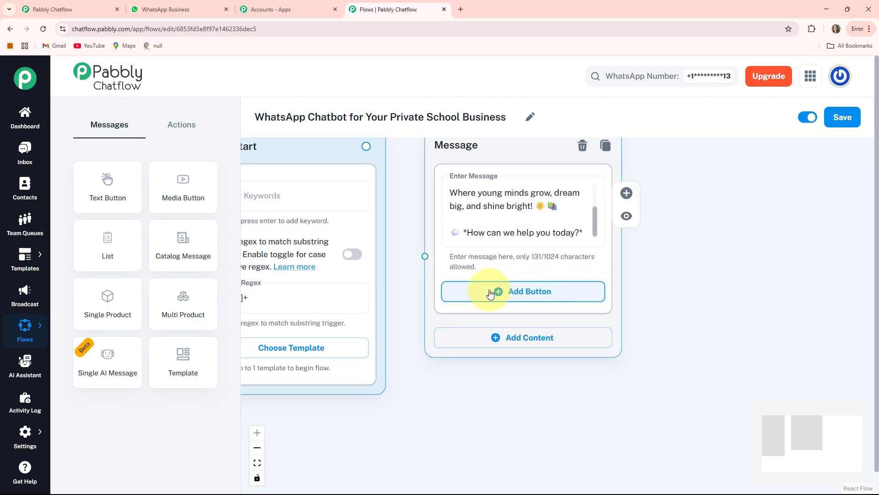
click(543, 298)
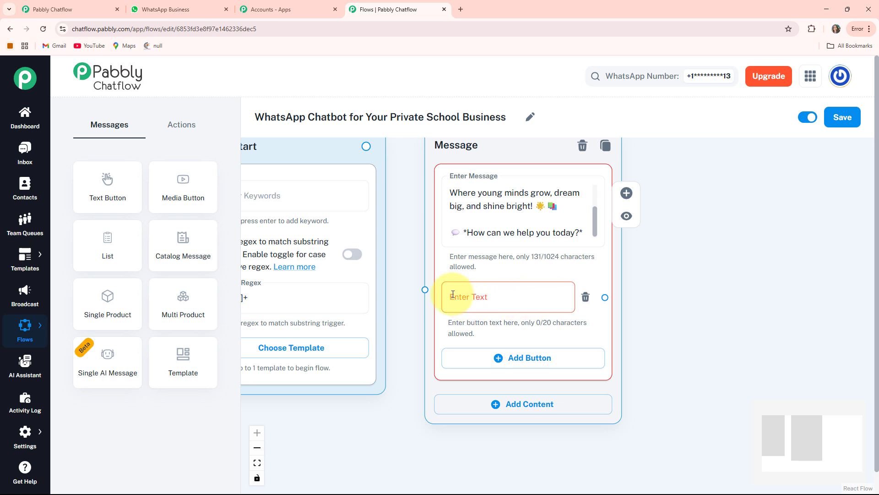
click(501, 302)
text(Admission Process 📝)
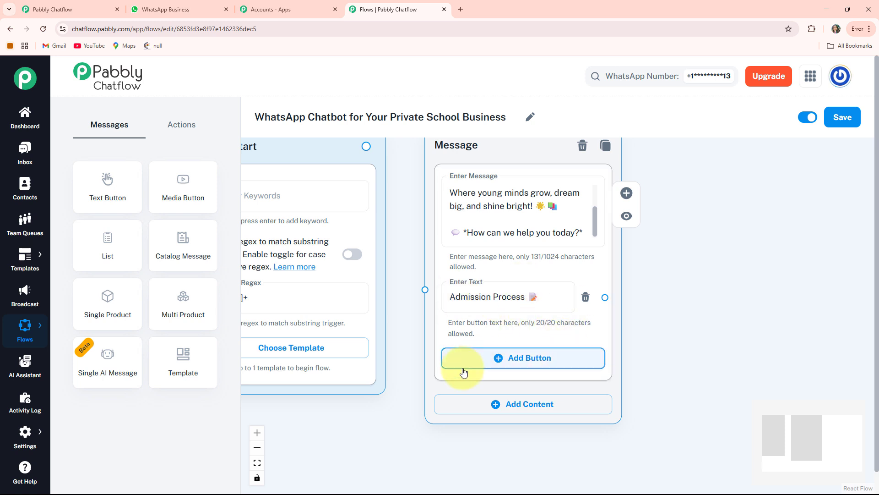
click(566, 359)
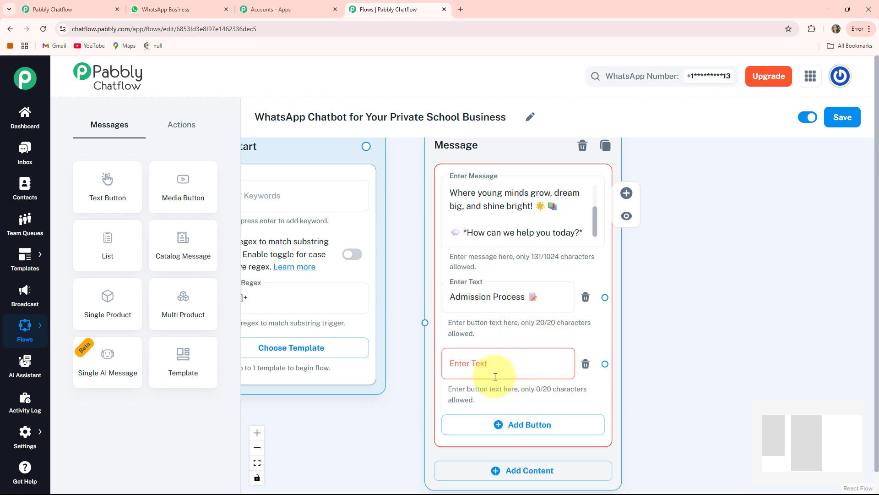
click(495, 377)
text(Fee Structure 💸)
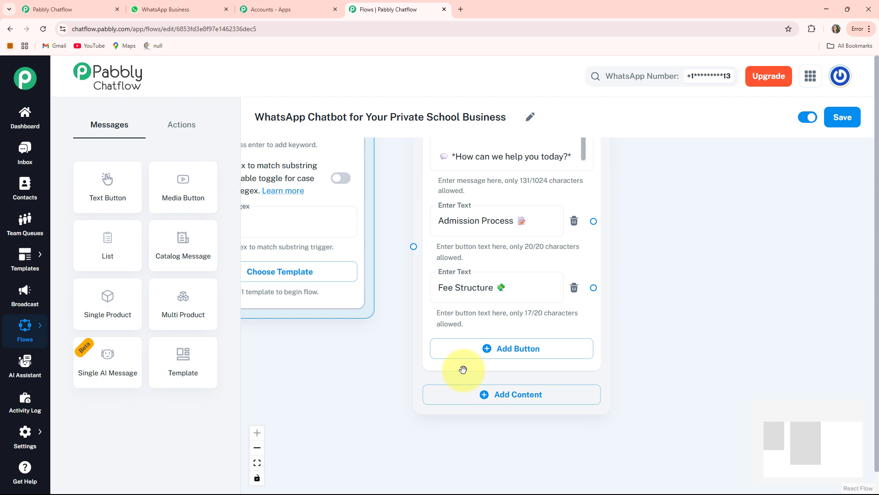
click(505, 348)
text(Contact Us 📞)
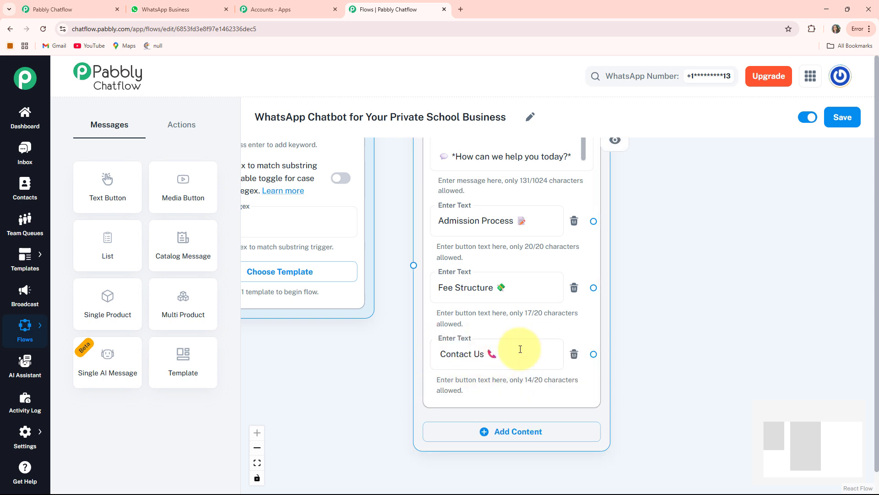
Connect the Flow Start node to the welcome message node
scroll(402, 334, down, 2)
drag(345, 371, 372, 402)
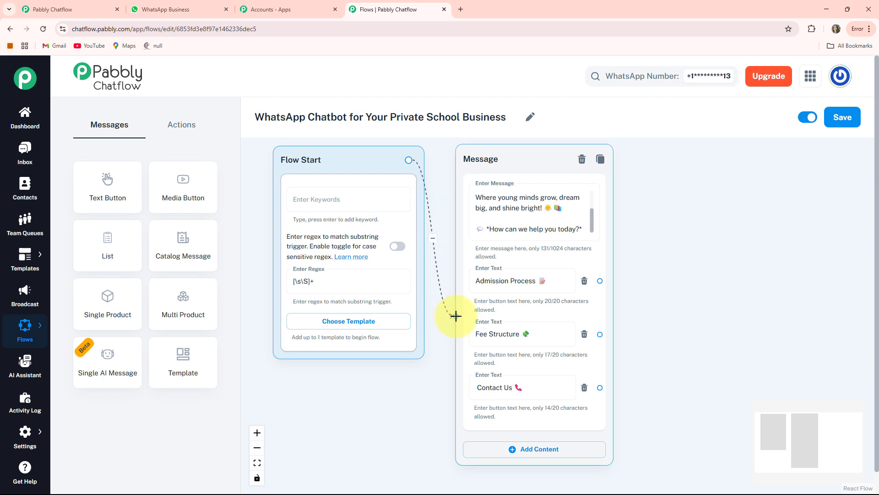
drag(455, 316, 456, 316)
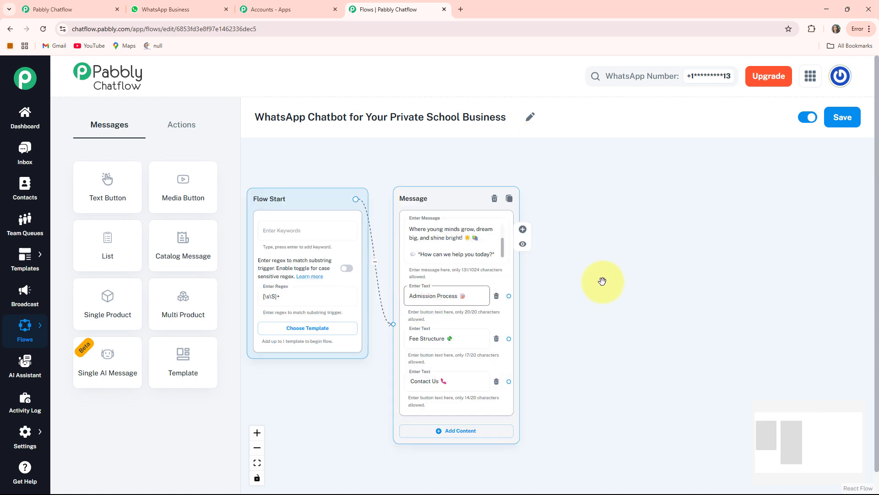
scroll(602, 281, up, 2)
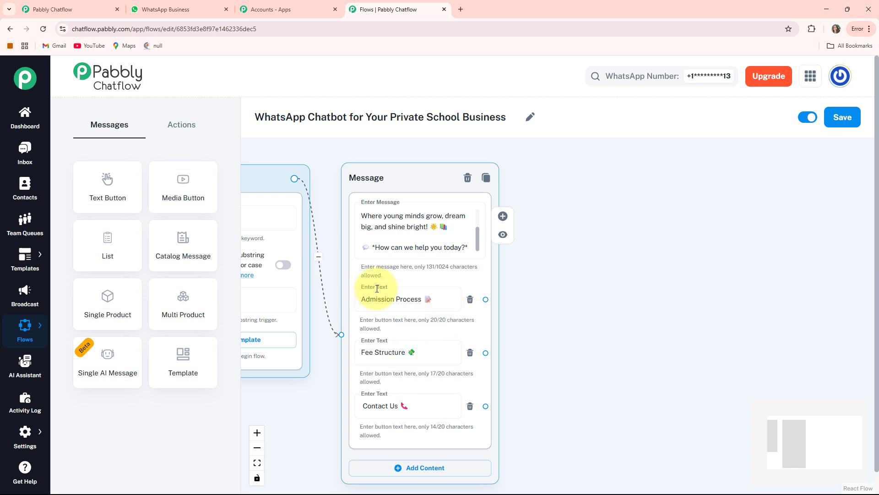
click(425, 303)
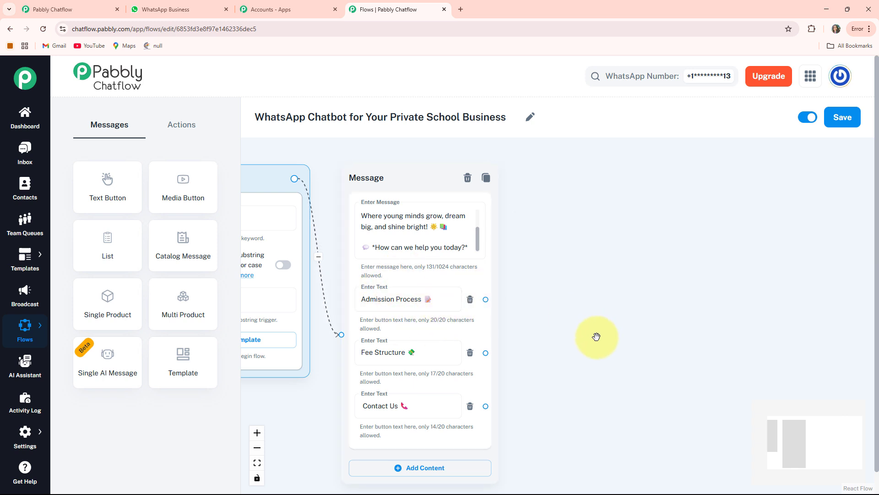
drag(595, 337, 540, 318)
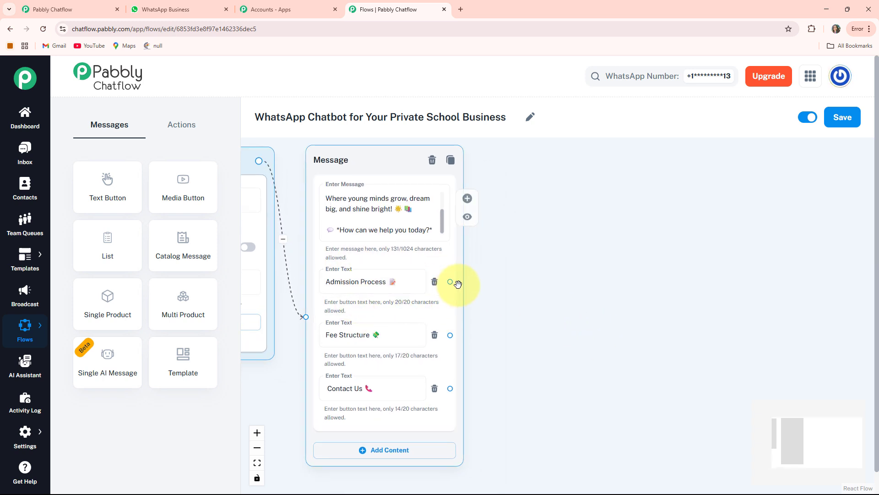
drag(475, 280, 526, 199)
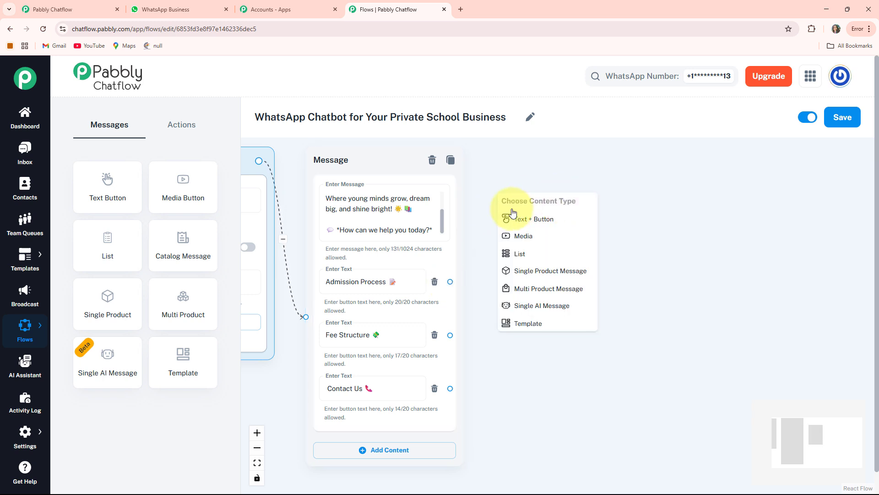
click(544, 222)
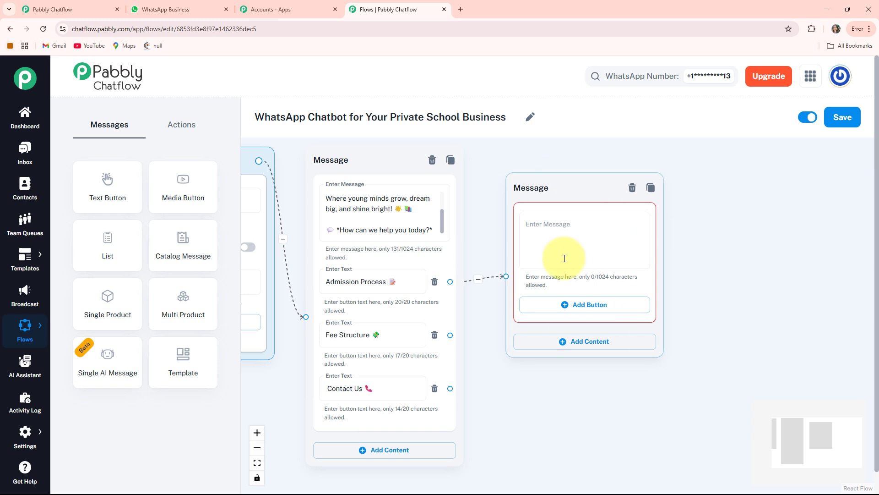
drag(683, 291, 615, 292)
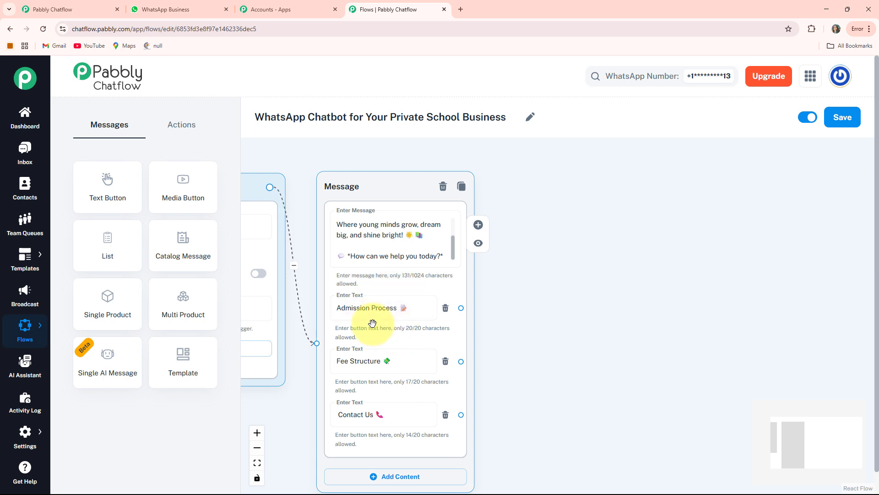
Add an Ask Question node to the canvas beside the welcome message node
scroll(381, 318, down, 2)
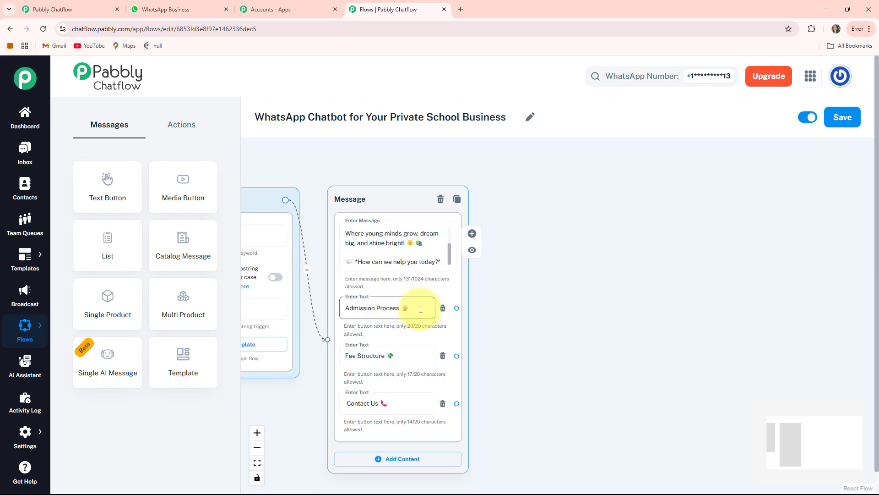
click(172, 130)
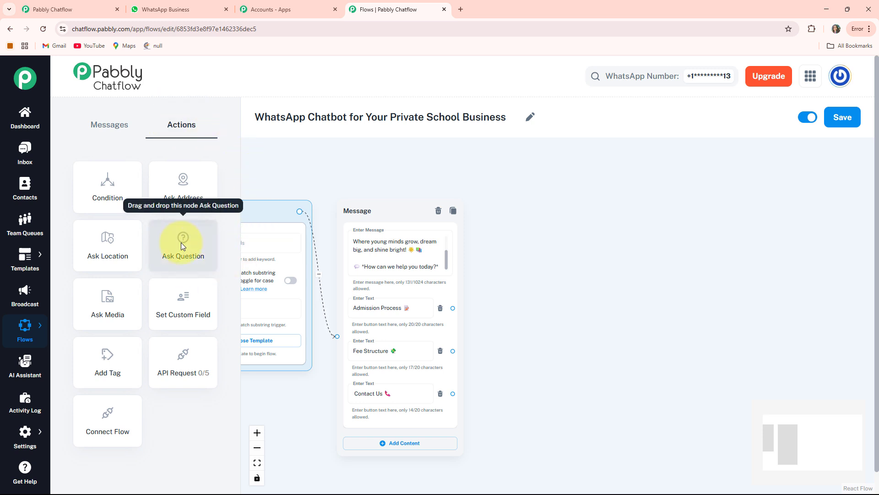
drag(180, 243, 341, 338)
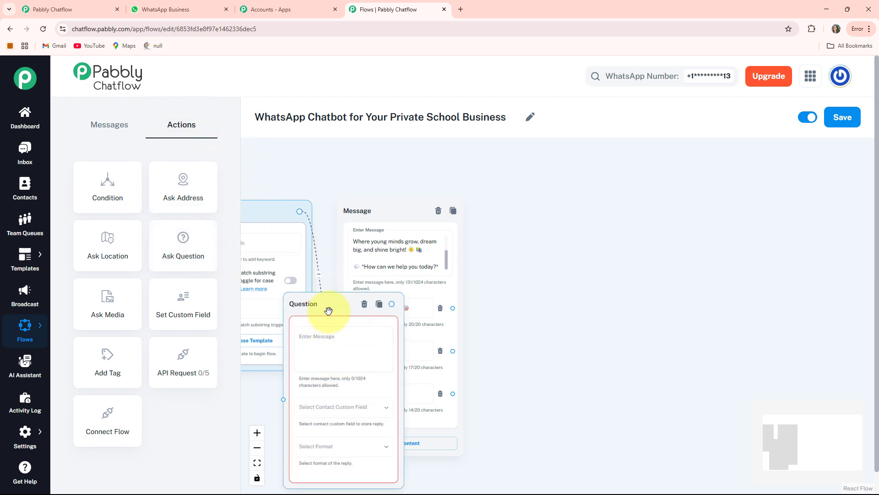
drag(305, 311, 522, 222)
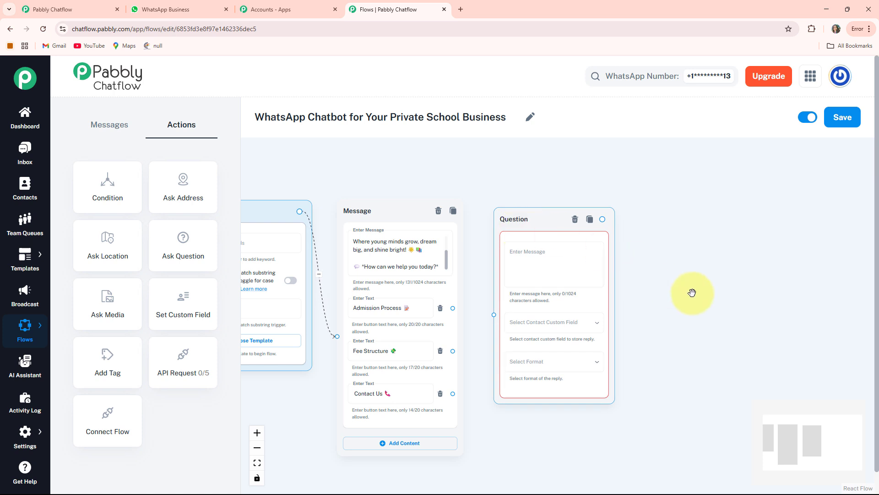
Set the question to "*Please Provide Your Full Name:* 😊", storing the reply in the FullName custom field with Text format
click(498, 222)
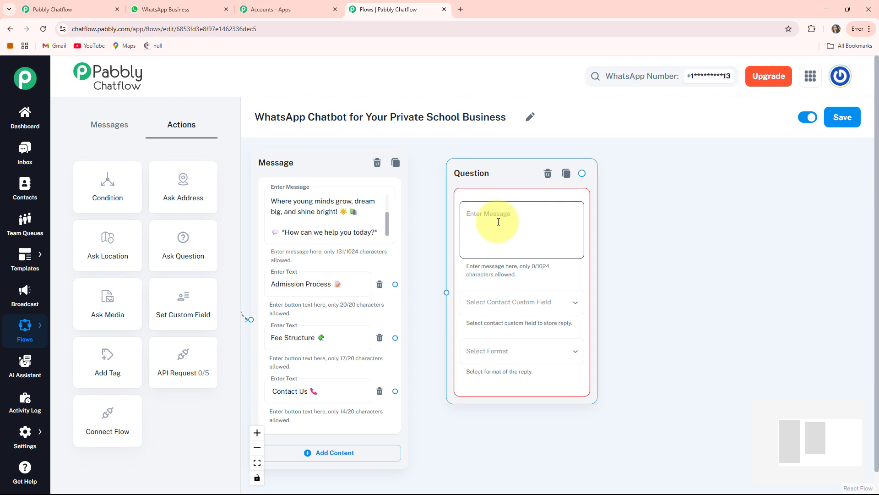
text(*Please Provide Your Full Name:* 😊)
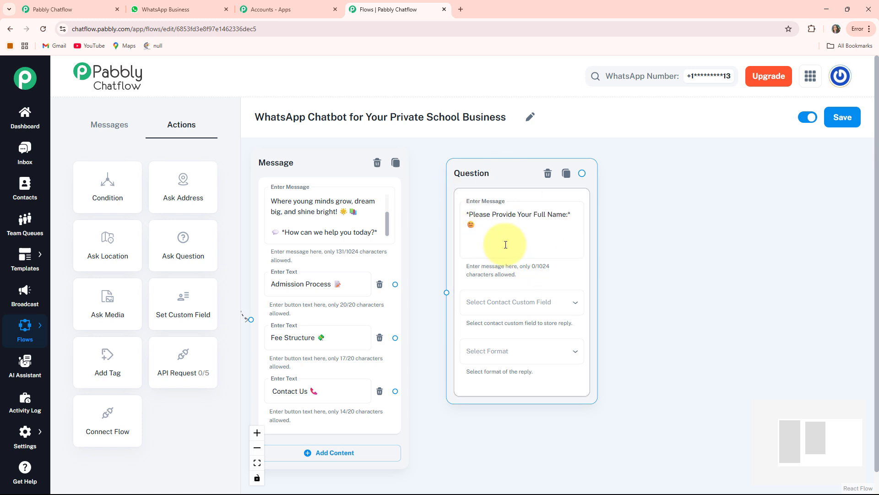
click(537, 305)
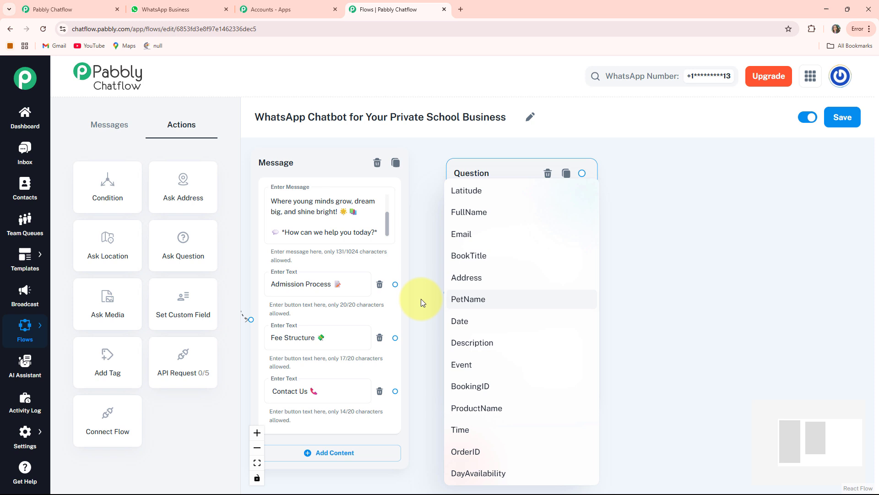
click(484, 217)
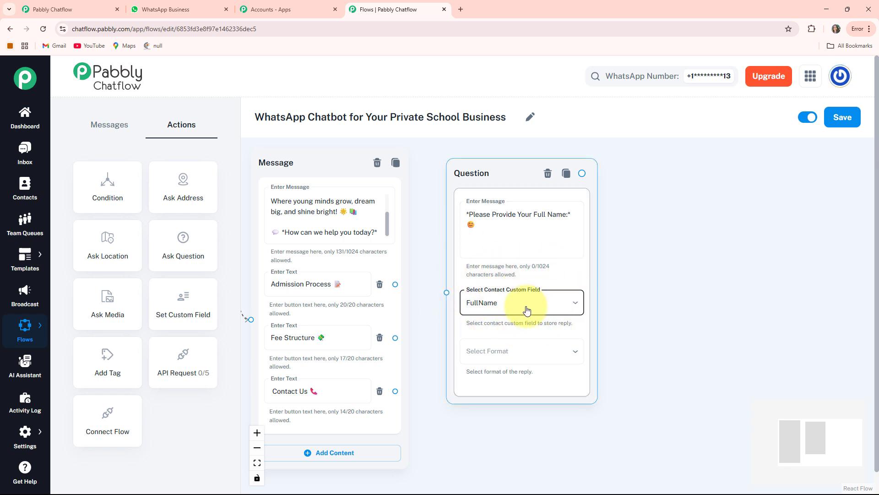
click(473, 353)
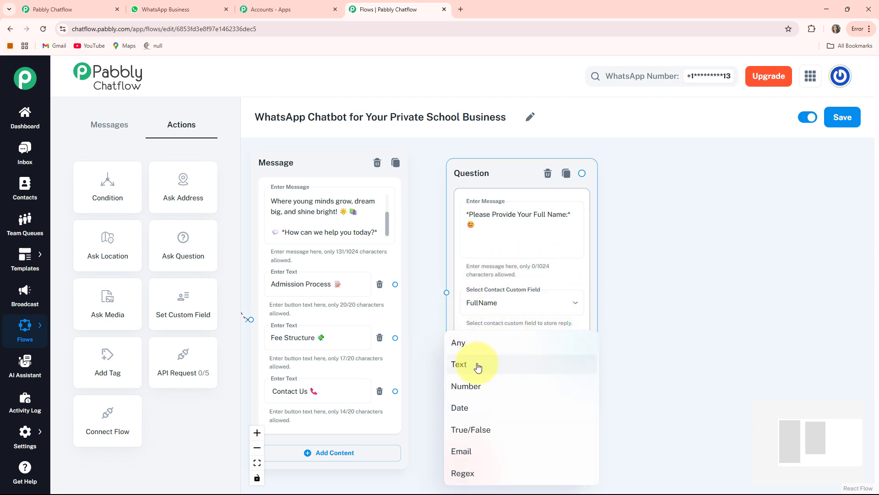
click(460, 364)
Connect the welcome message's "Admission Process 📝" button to the full-name Question node
scroll(447, 294, down, 3)
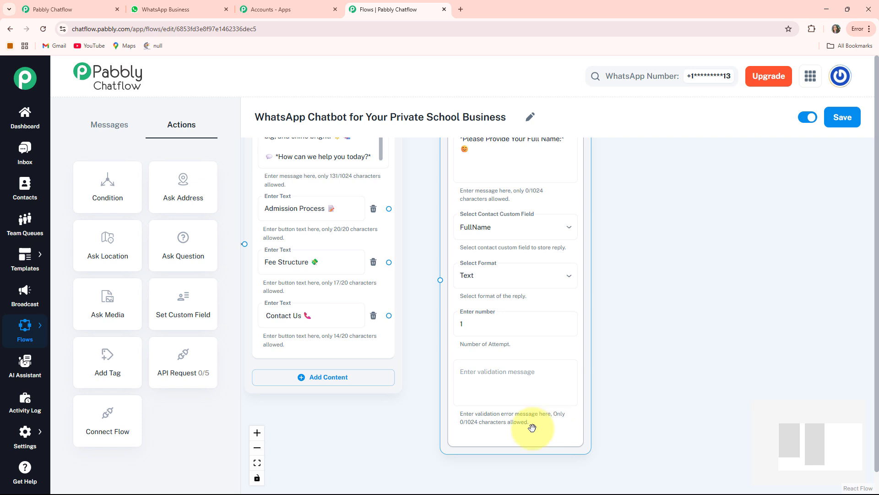
drag(435, 293, 476, 375)
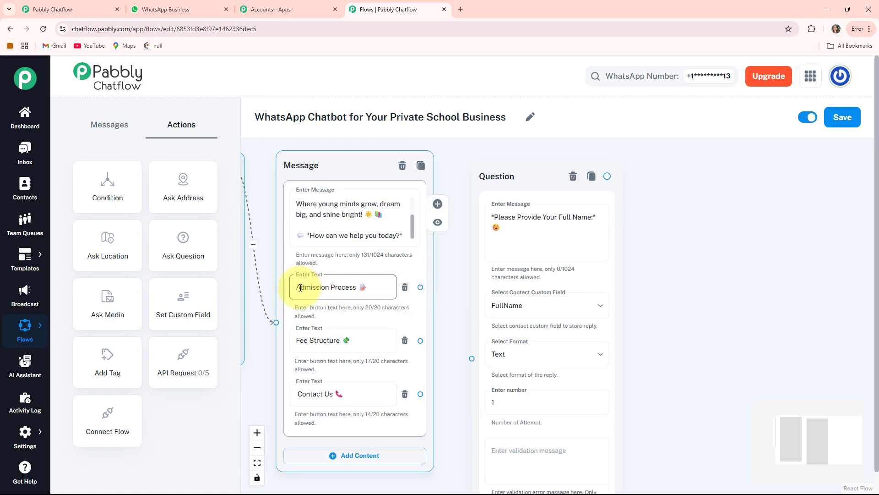
drag(421, 288, 473, 366)
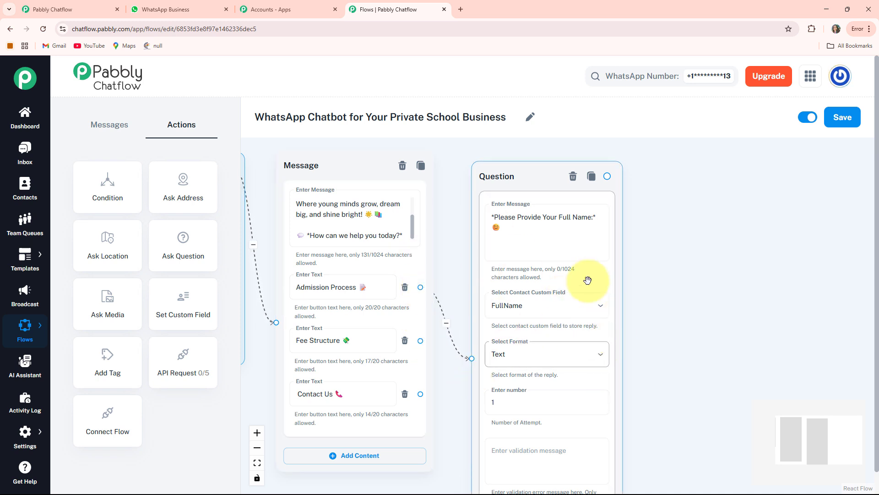
Add a Text + Button message node linked from the output of the full-name Question node
drag(716, 340, 583, 348)
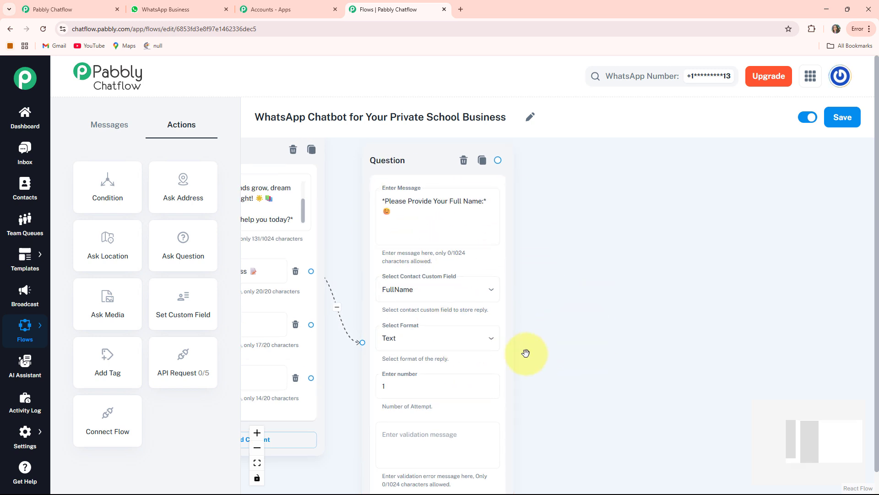
drag(610, 305, 548, 303)
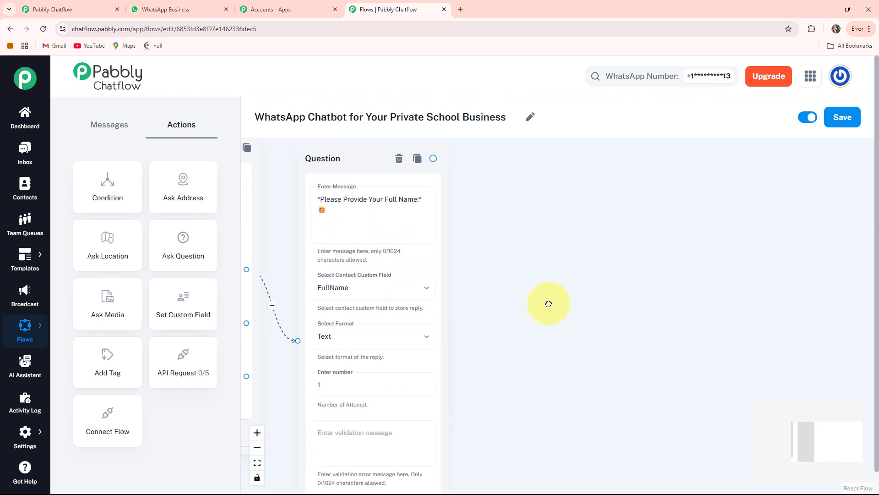
drag(440, 159, 469, 231)
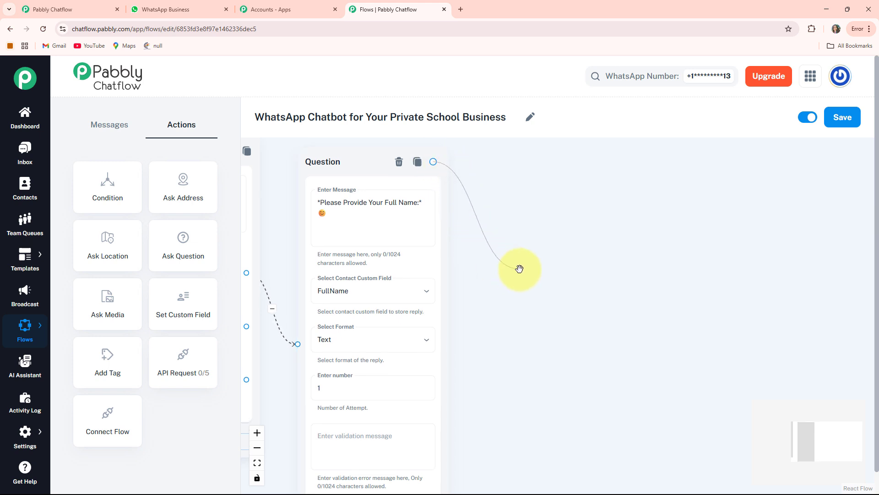
drag(520, 269, 501, 277)
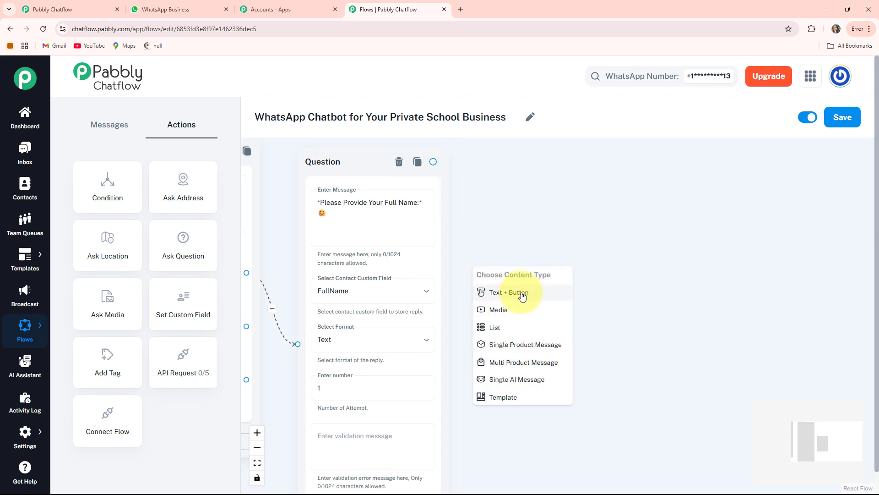
click(506, 292)
drag(576, 255, 587, 233)
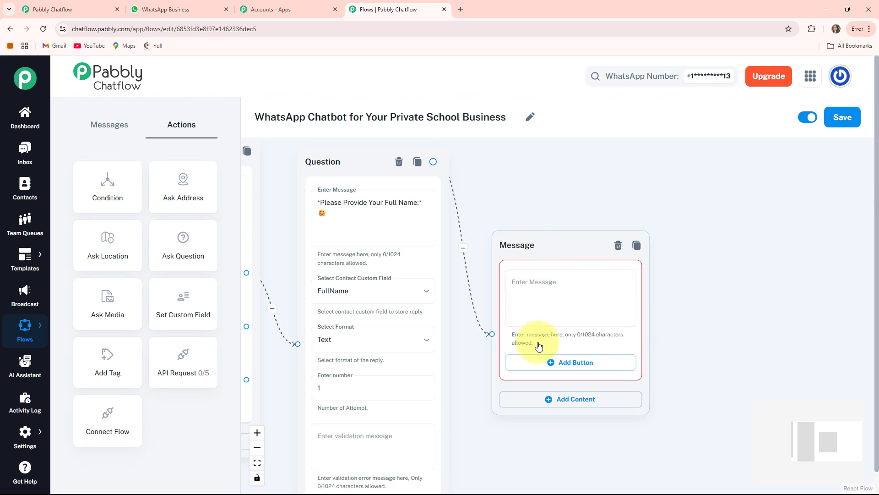
Fill the new message node with the prepared text that begins "*Thank you, $FullName,* for sharing your name! 💖"
drag(713, 355, 672, 348)
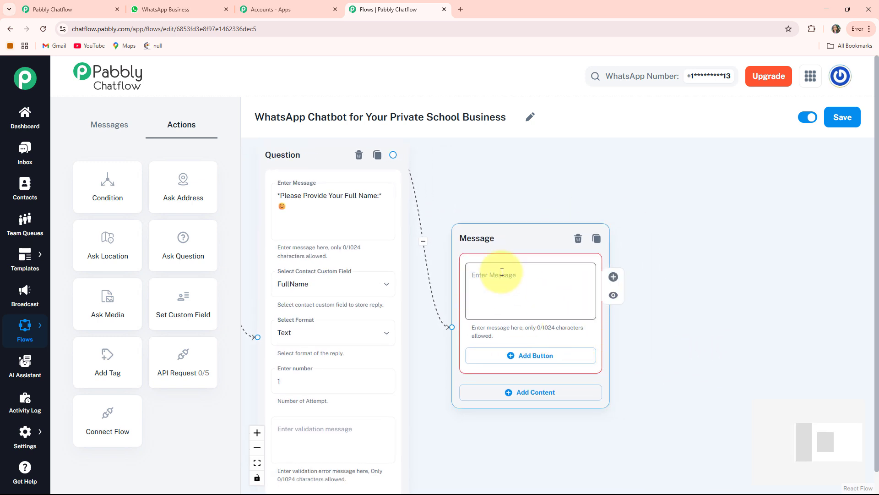
click(479, 274)
key(ctrl+v)
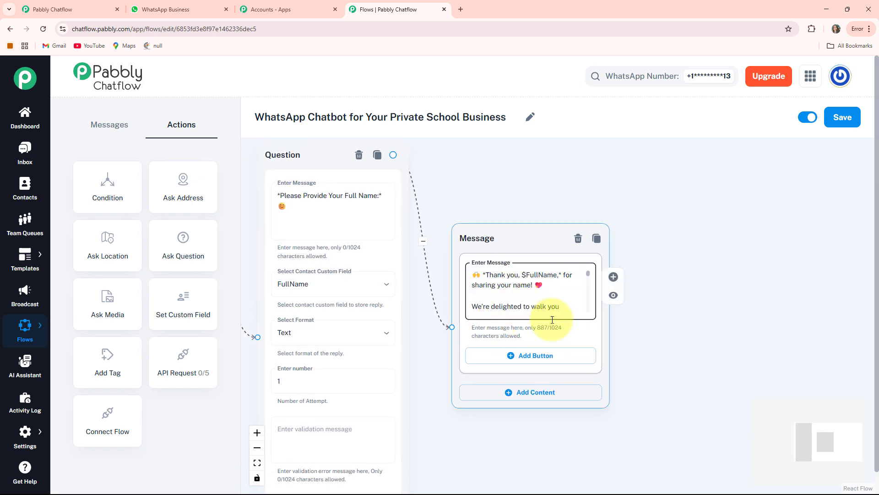
scroll(553, 316, up, 2)
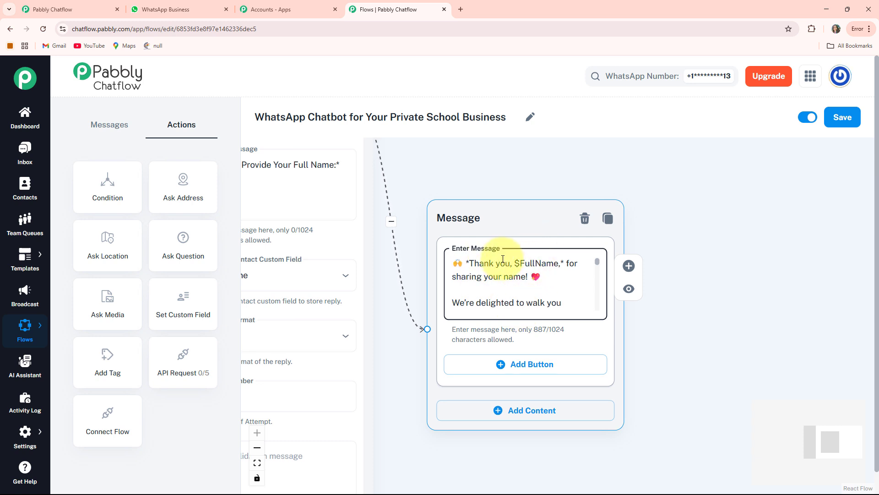
scroll(555, 257, down, 1)
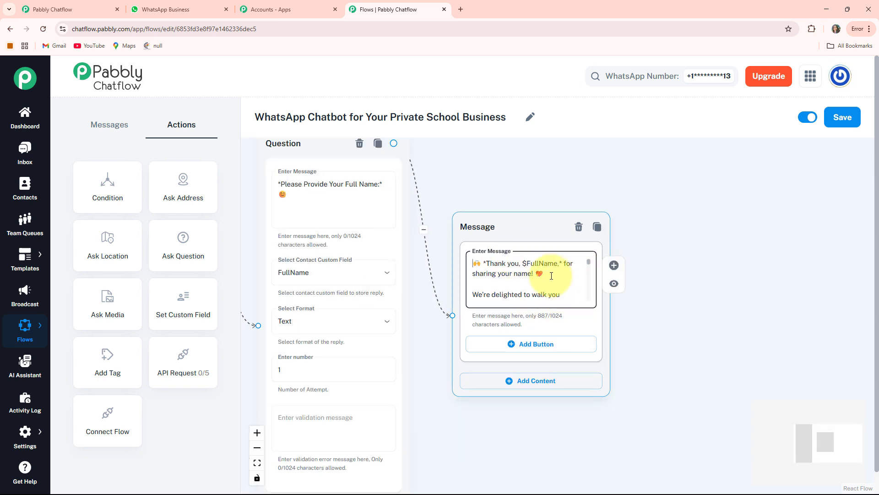
scroll(553, 272, up, 1)
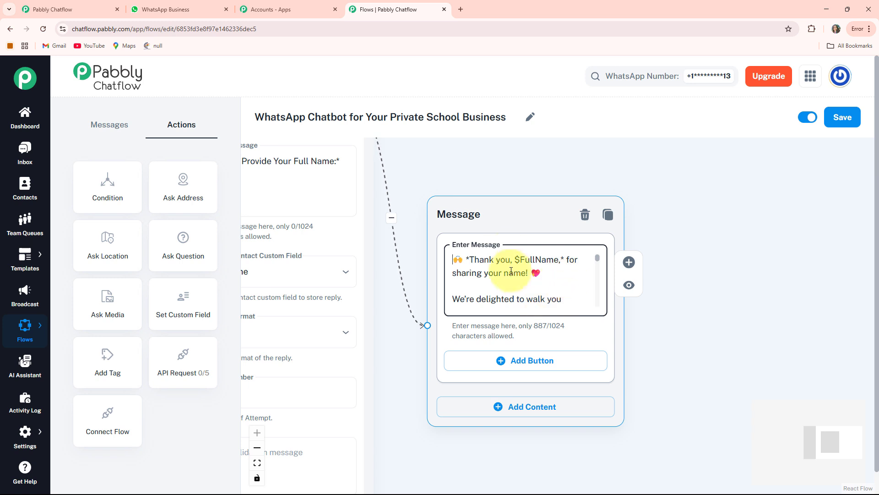
scroll(555, 302, down, 1)
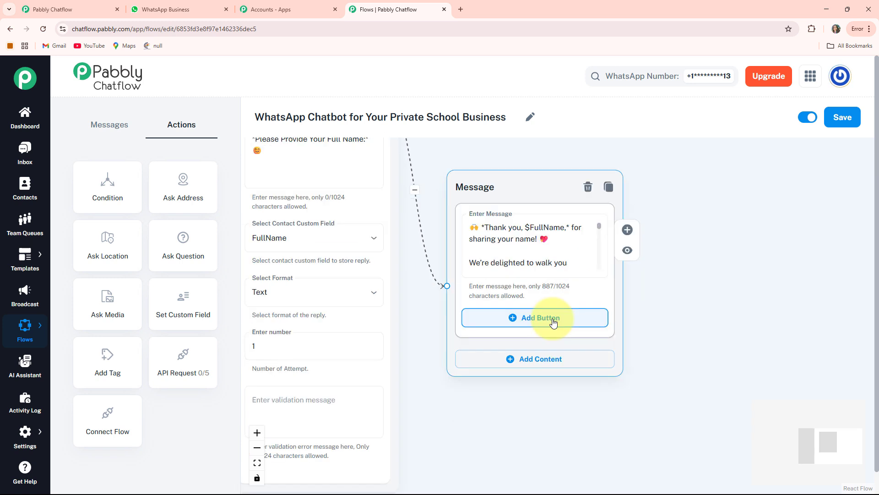
Add a "Call Now 📞" button to the thank-you message
click(554, 323)
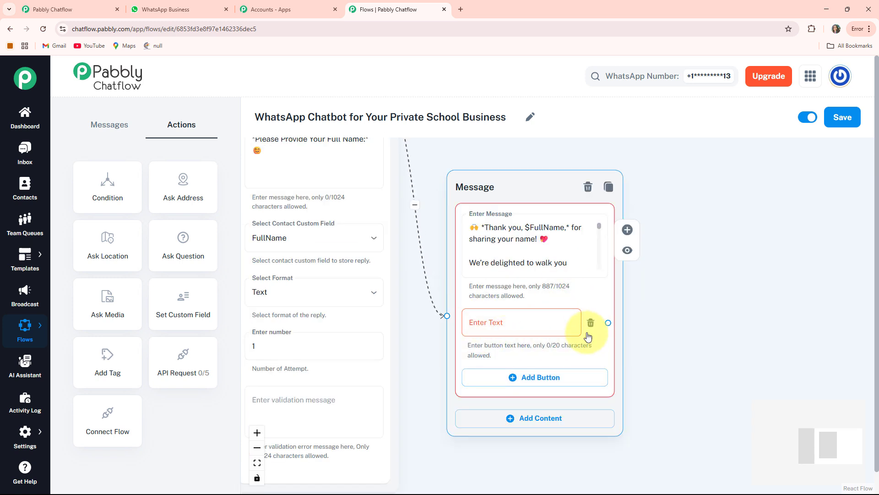
click(474, 325)
text(Call Now 📞)
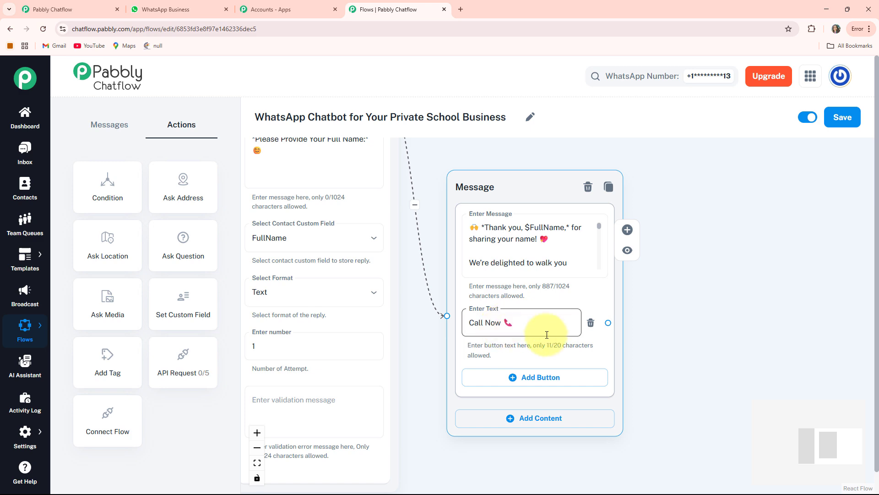
Add a Media message node linked from the welcome message's "Fee Structure 💸" button
scroll(546, 335, down, 3)
drag(499, 410, 618, 374)
drag(356, 400, 378, 450)
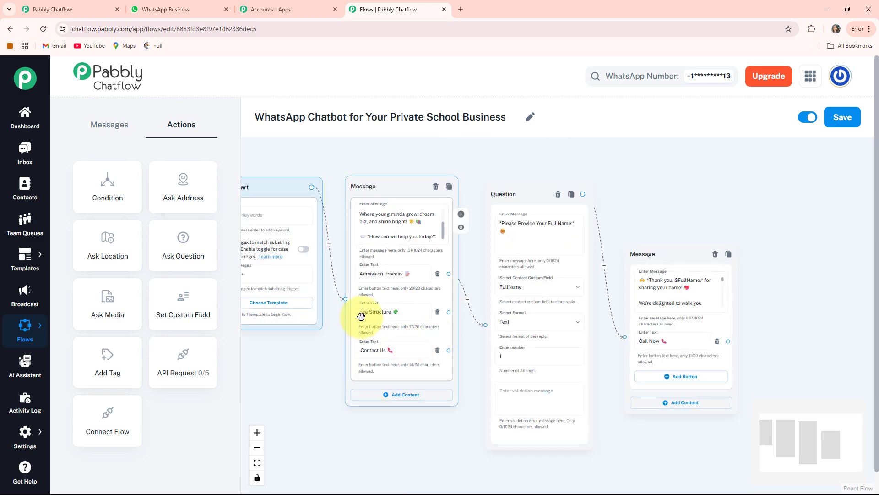
scroll(403, 334, up, 2)
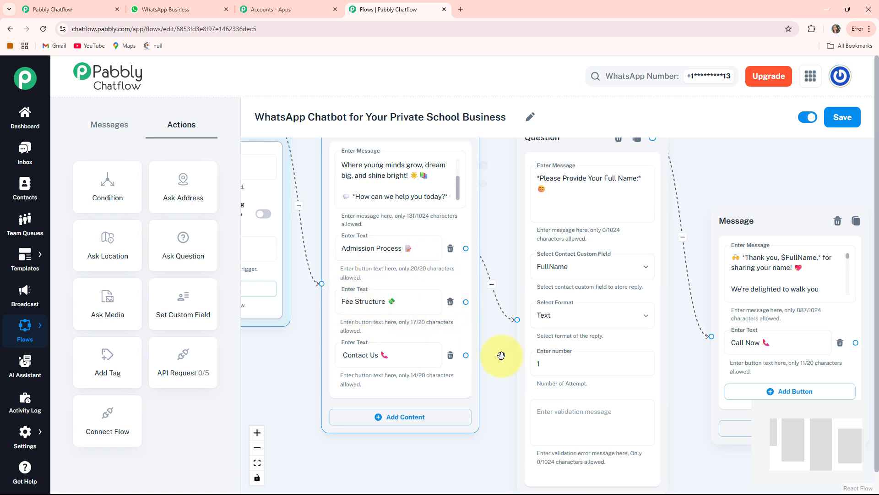
drag(503, 358, 513, 381)
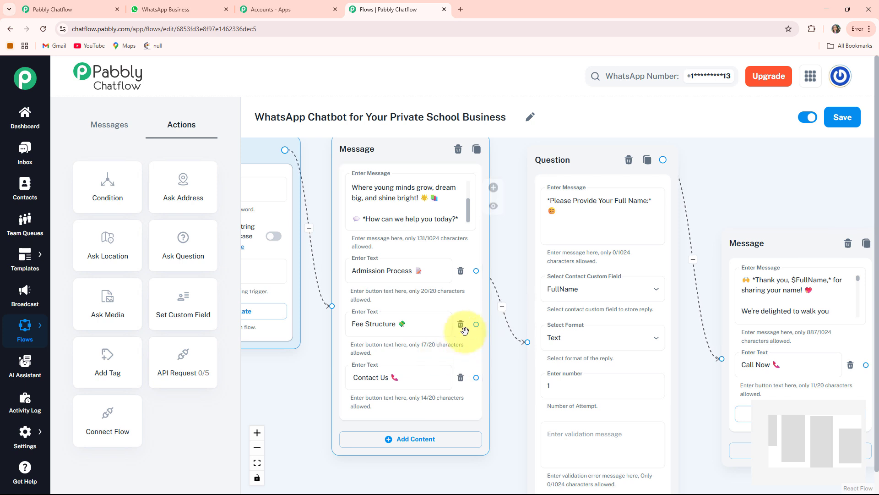
drag(475, 324, 705, 276)
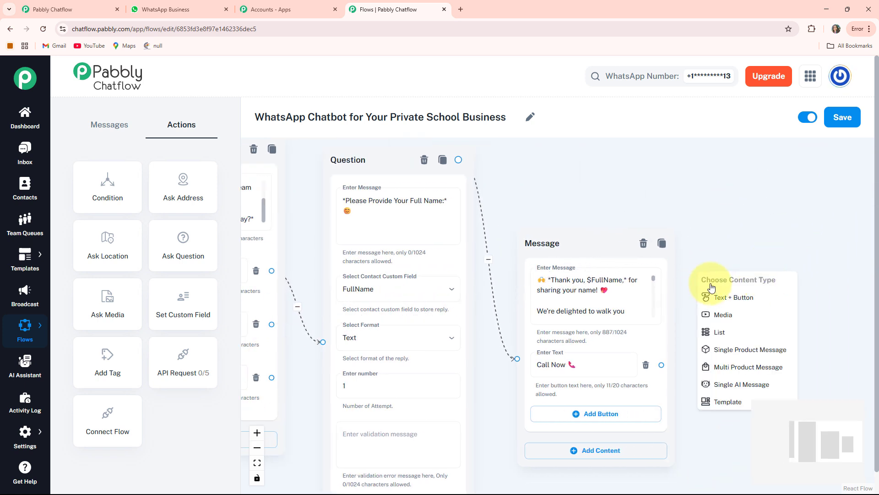
click(723, 319)
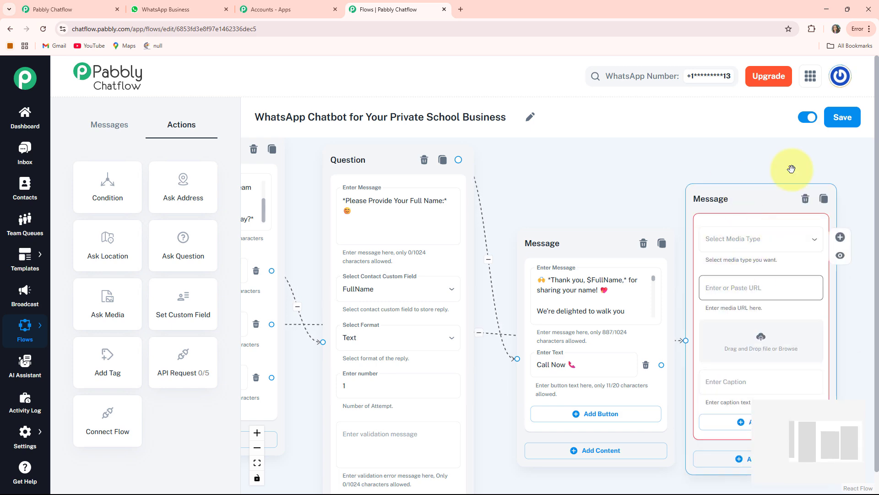
Set the new node's media type to Image and upload the school's fee structure image
drag(778, 343, 535, 309)
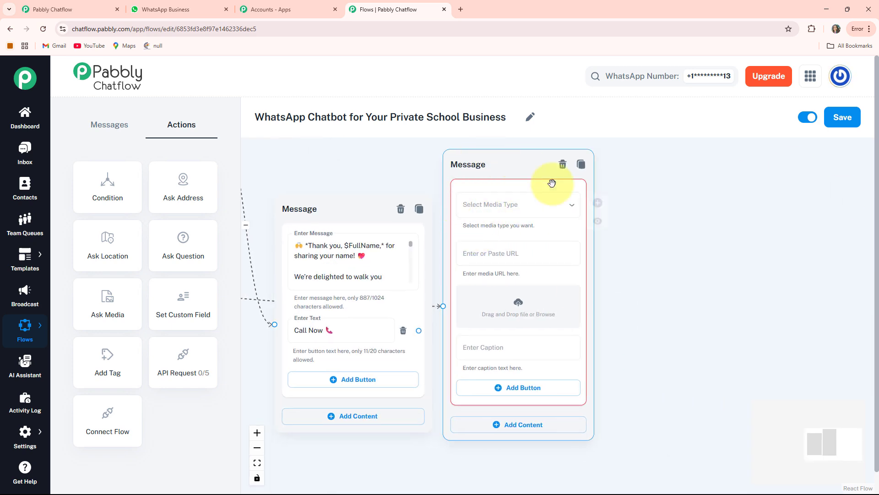
click(520, 206)
click(458, 234)
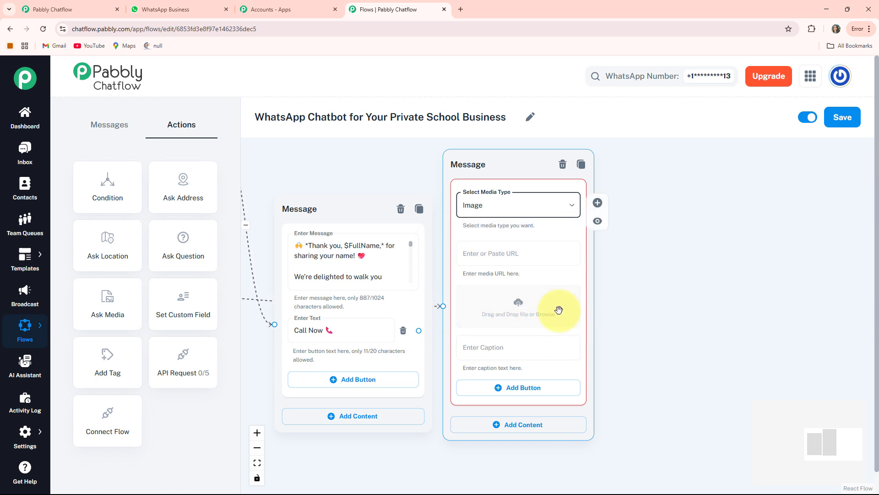
click(524, 311)
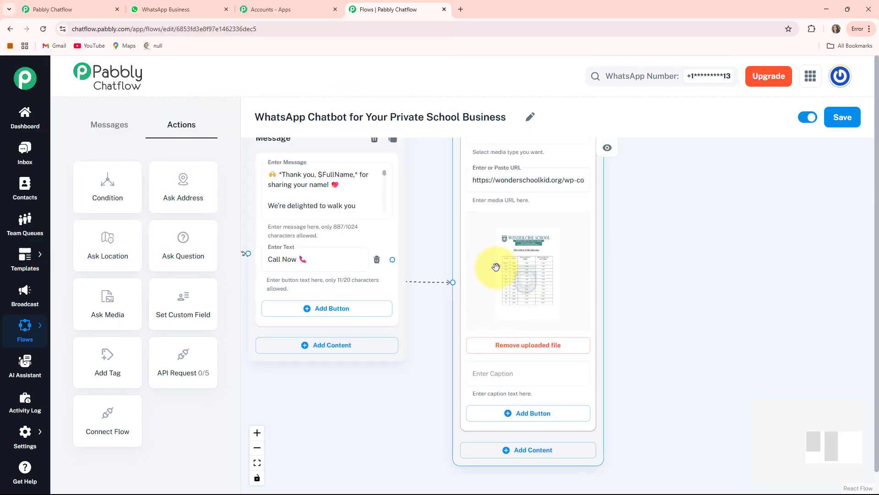
scroll(496, 266, down, 2)
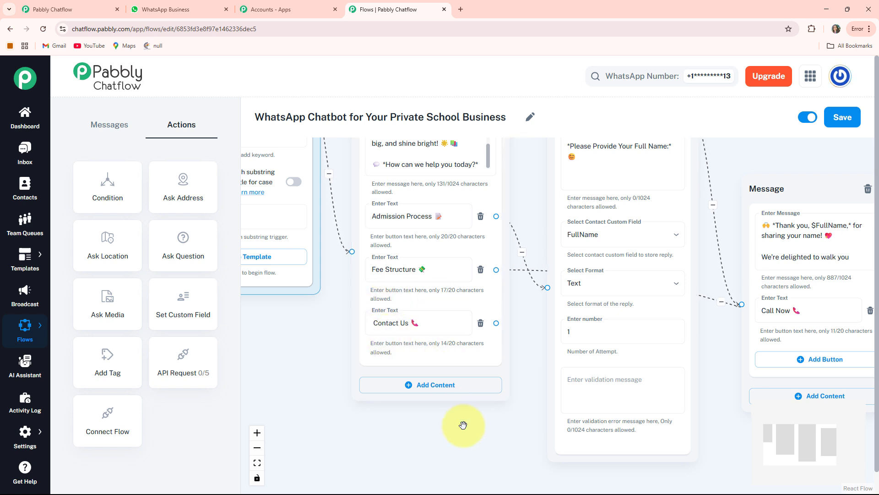
Add a Text + Button message node linked from the welcome message's "Contact Us 📞" button
drag(464, 424, 389, 349)
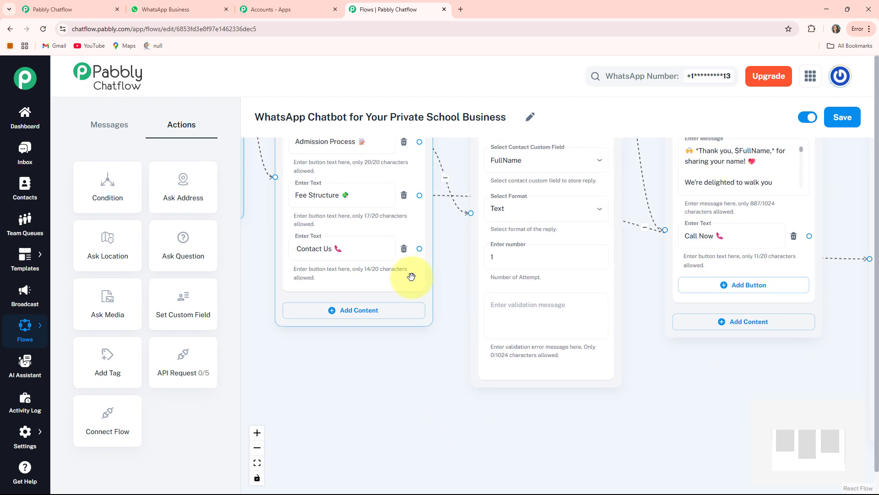
drag(417, 247, 744, 202)
click(856, 291)
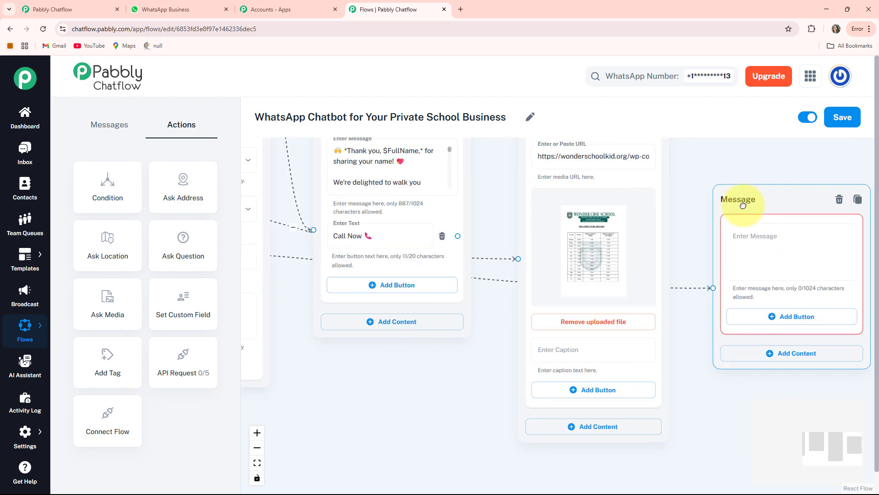
Fill the contact message node with the prepared text that begins "📞 *Need Help? We're Here on WhatsApp!*"
scroll(735, 257, down, 3)
click(708, 290)
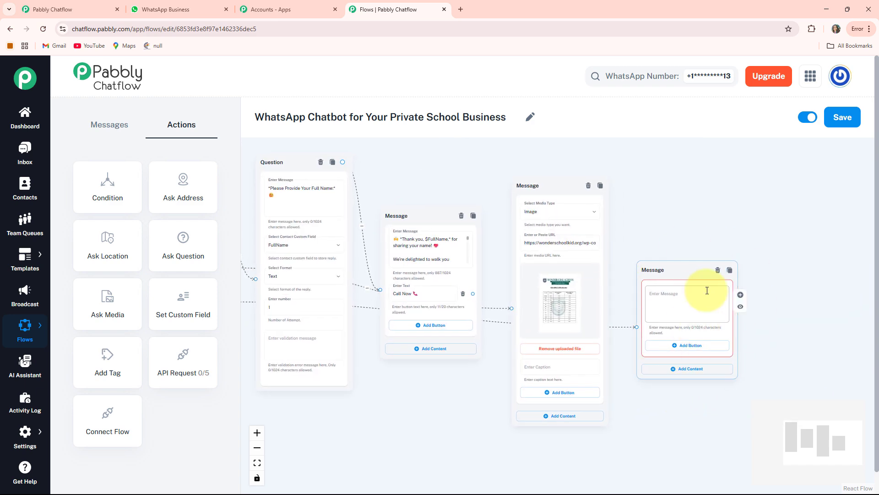
scroll(707, 291, up, 2)
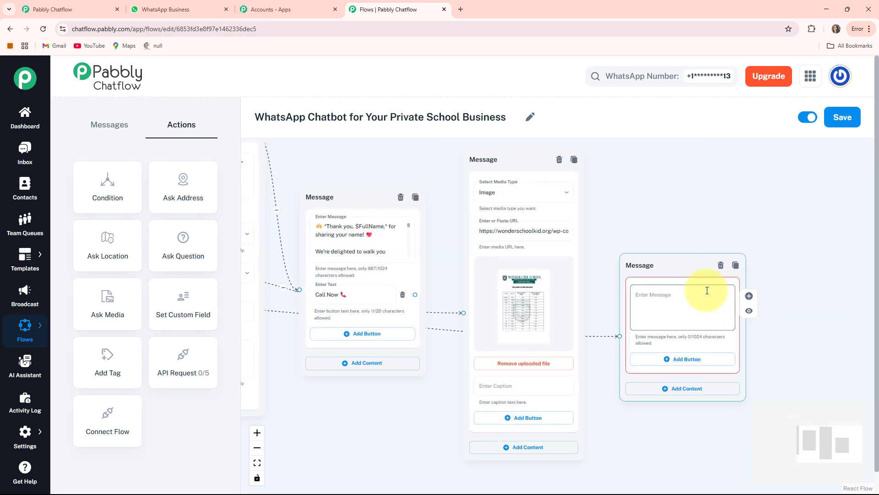
key(ctrl+v)
Connect the thank-you message's "Call Now 📞" button to the "Need Help?" contact message node
scroll(599, 339, down, 2)
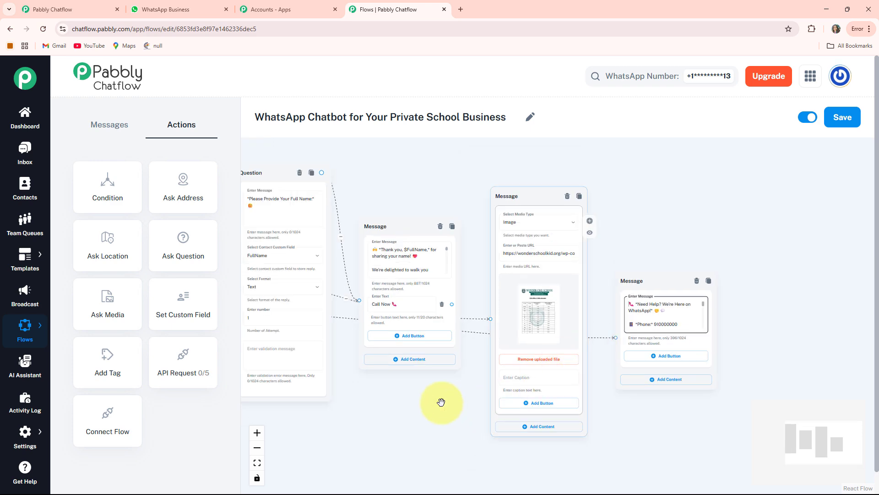
scroll(441, 402, up, 2)
click(444, 311)
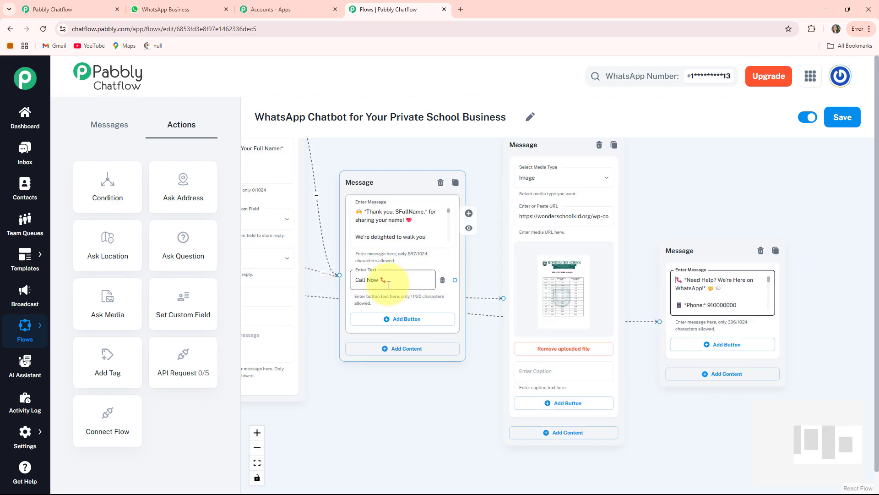
drag(455, 279, 668, 319)
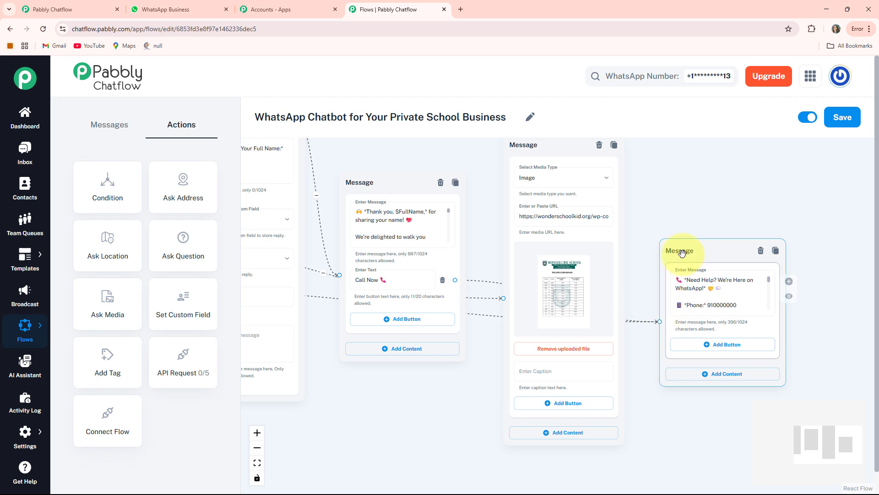
Adjust the contact message node's position slightly, fit the whole flow in view and save the flow
drag(681, 253, 672, 261)
click(257, 463)
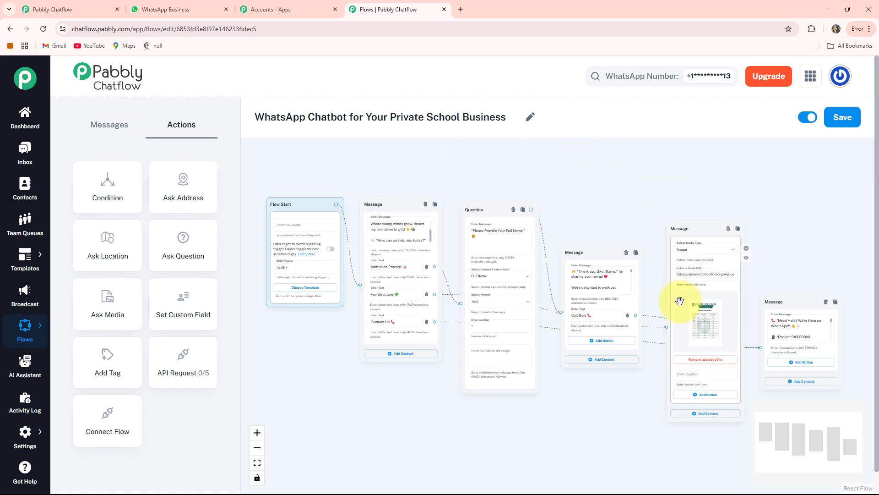
click(846, 118)
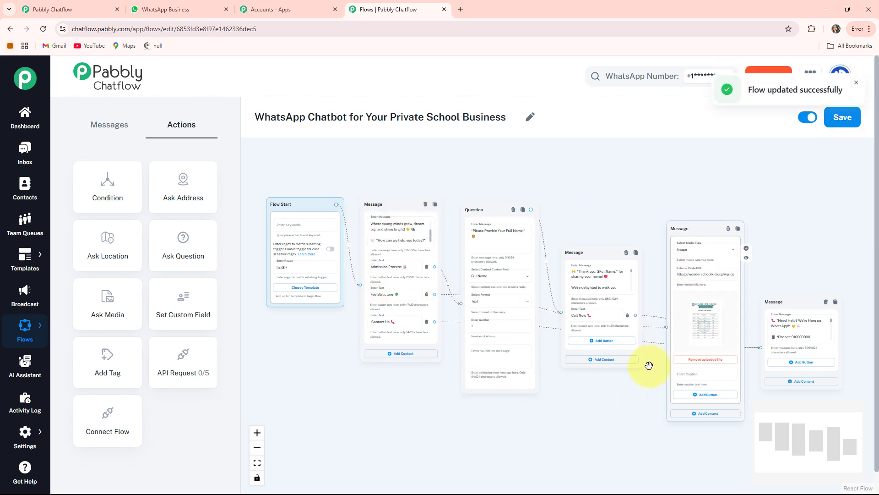
Switch to WhatsApp Business and review the chatbot's fee structure and admission replies in the Private School chat
click(183, 9)
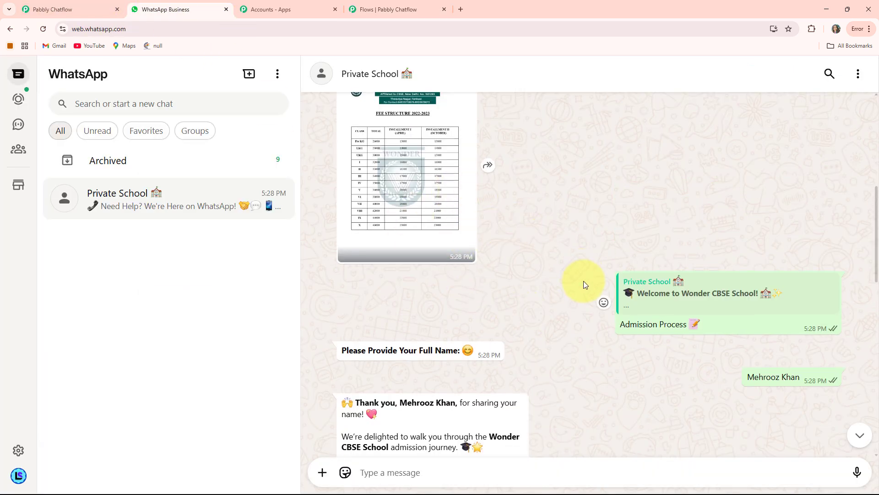
scroll(584, 282, down, 2)
scroll(587, 290, up, 8)
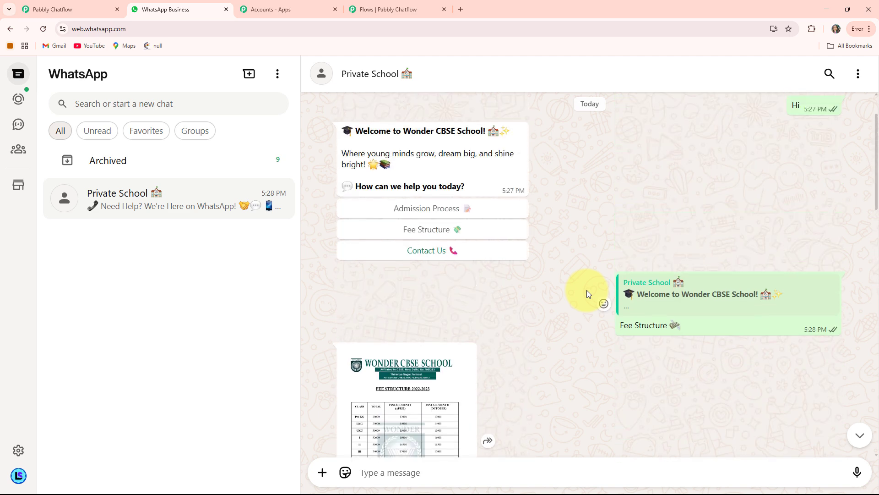
scroll(587, 289, down, 5)
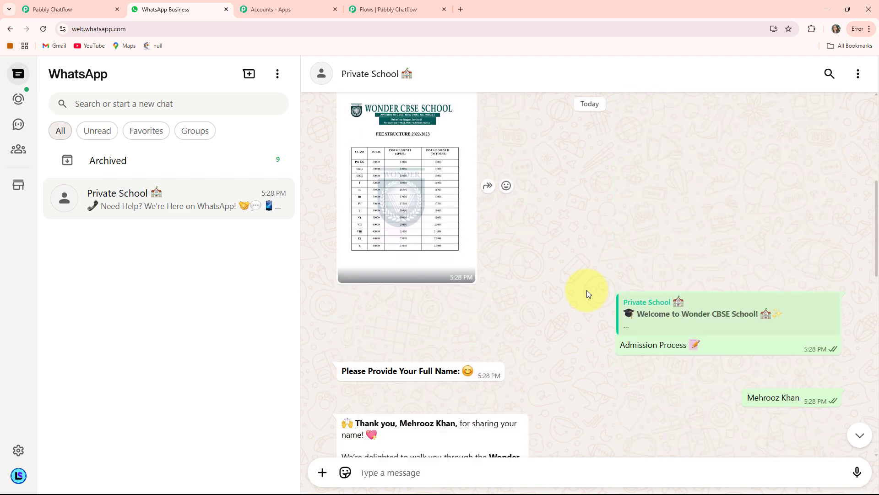
scroll(587, 290, down, 2)
scroll(571, 289, up, 1)
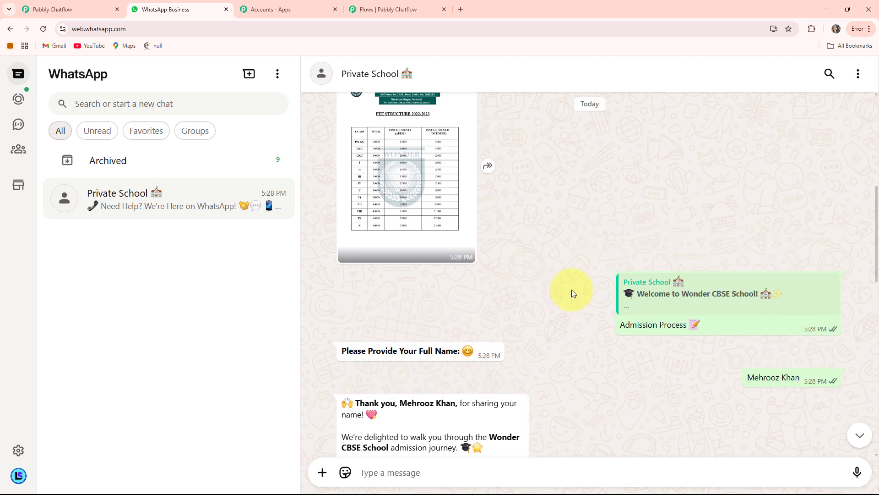